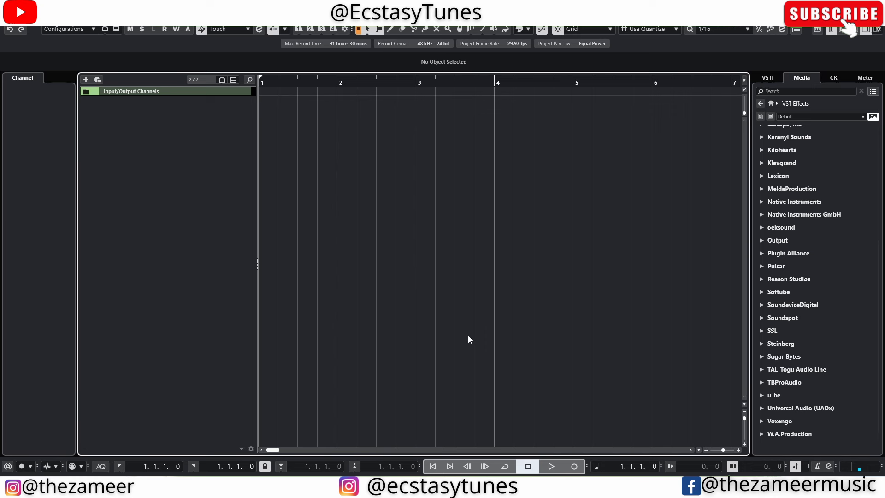
# - List the VST Instruments in the media browser and collapse all vendor folders
pyautogui.click(768, 105)
pyautogui.click(785, 143)
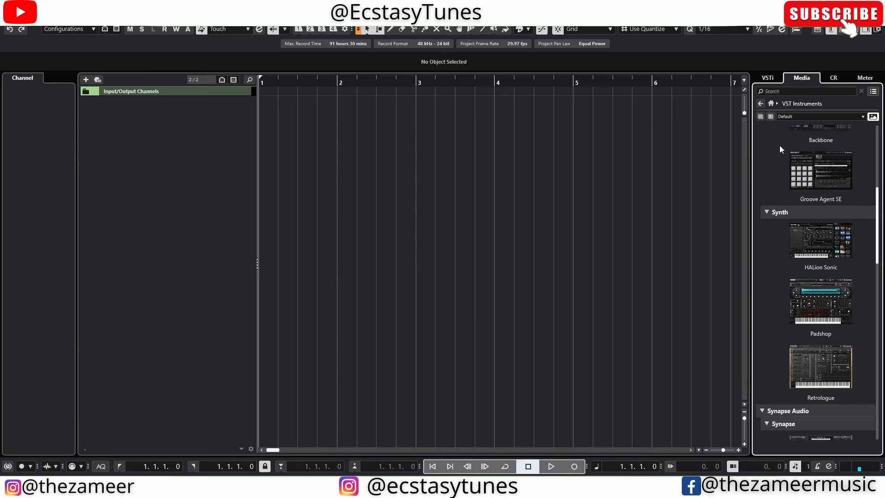
pyautogui.click(761, 118)
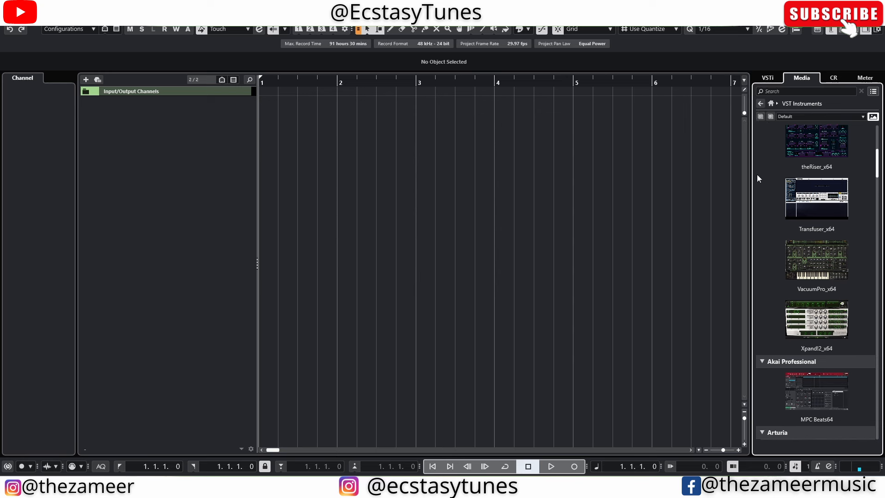
pyautogui.scroll(3, 765, 183)
pyautogui.scroll(2, 764, 181)
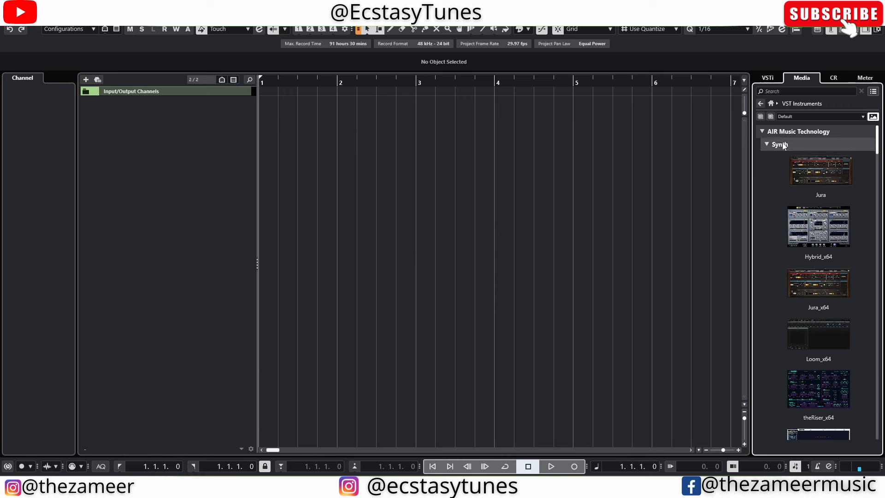
pyautogui.click(770, 118)
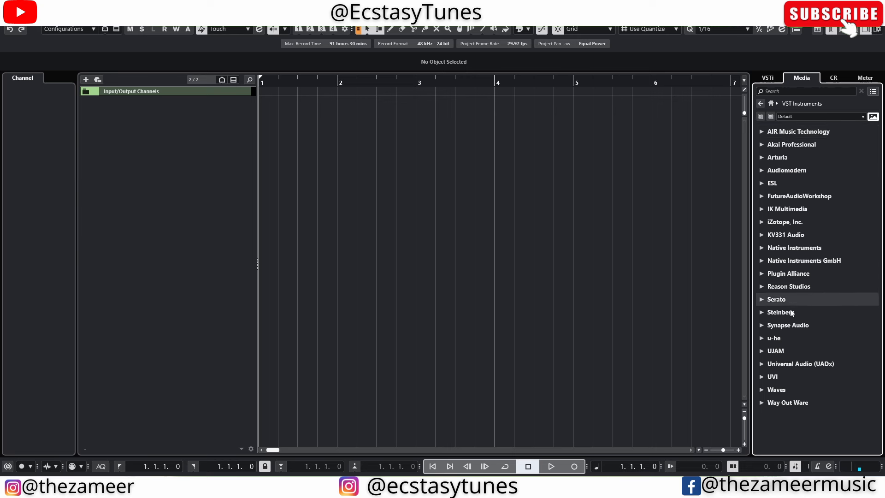
# - Expand the Steinberg vendor folder and look through its Drum instruments
pyautogui.click(761, 311)
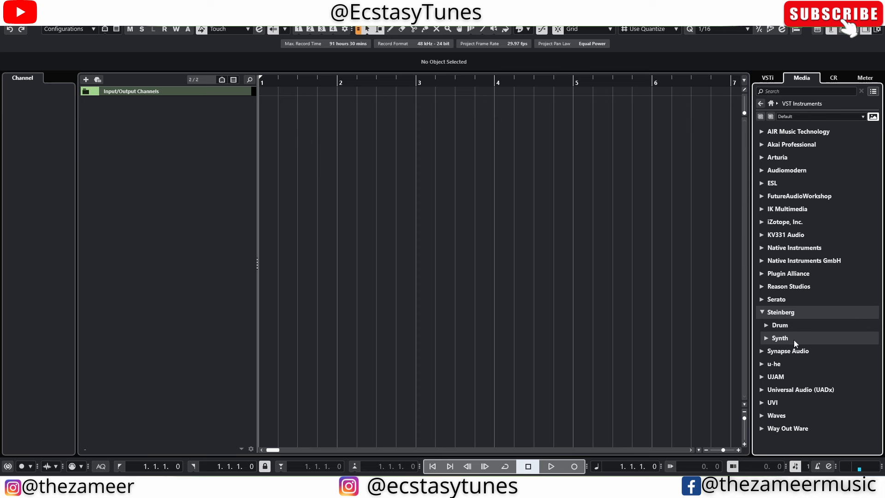
pyautogui.click(770, 325)
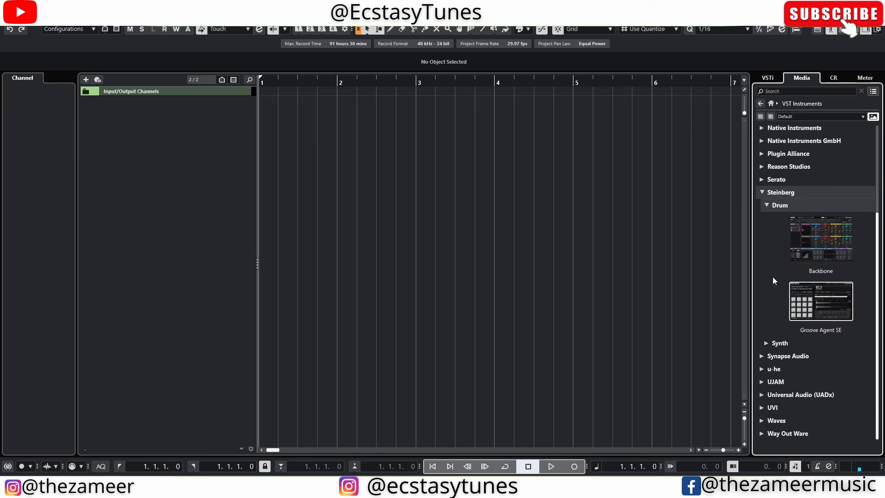
pyautogui.click(765, 205)
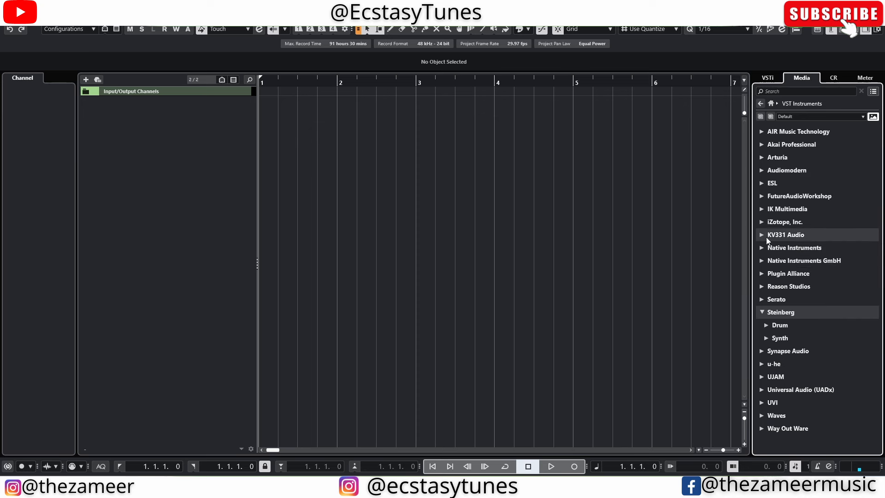
# - Add Retrologue from Steinberg's Synth instruments to the project as an instrument track
pyautogui.click(767, 338)
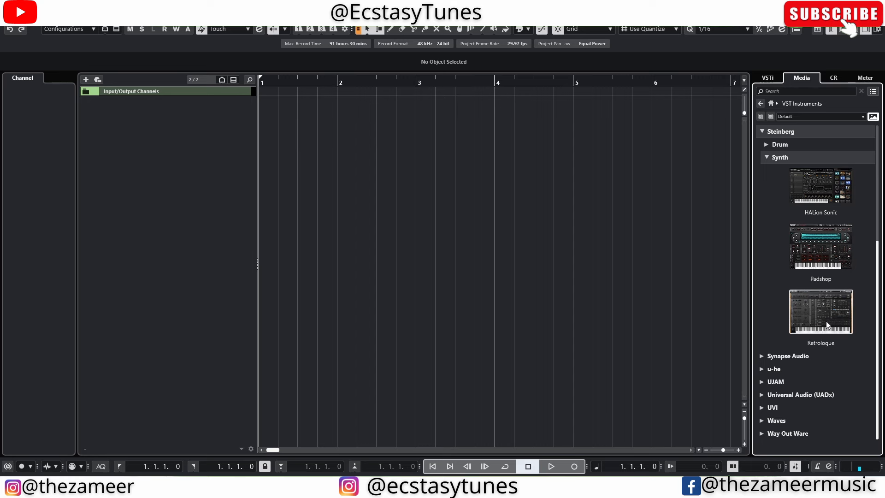
pyautogui.moveTo(826, 324); pyautogui.dragTo(213, 126)
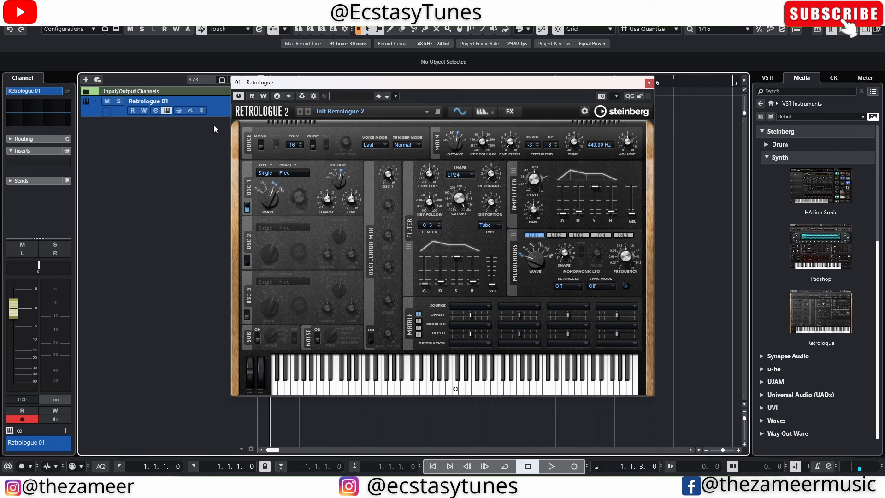
pyautogui.click(350, 129)
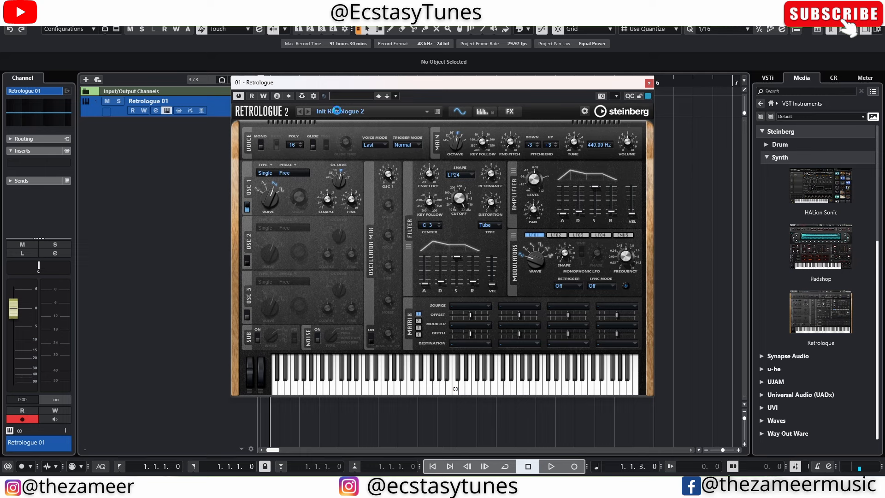
# - Filter Retrologue's presets by the Bass category and load Absolutely 80s
pyautogui.click(335, 111)
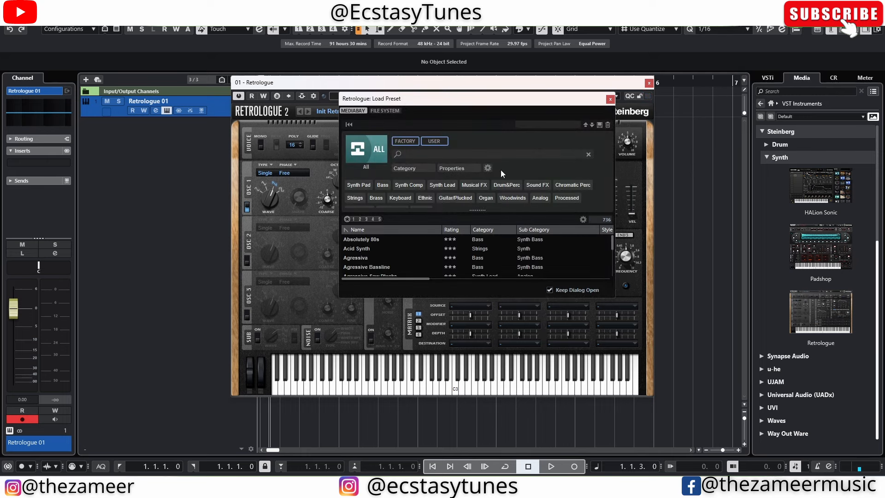
pyautogui.click(382, 184)
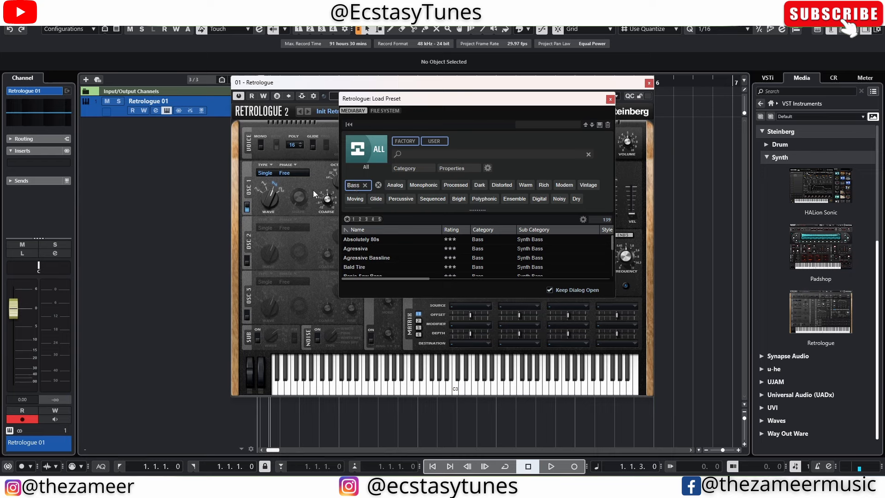
pyautogui.click(375, 240)
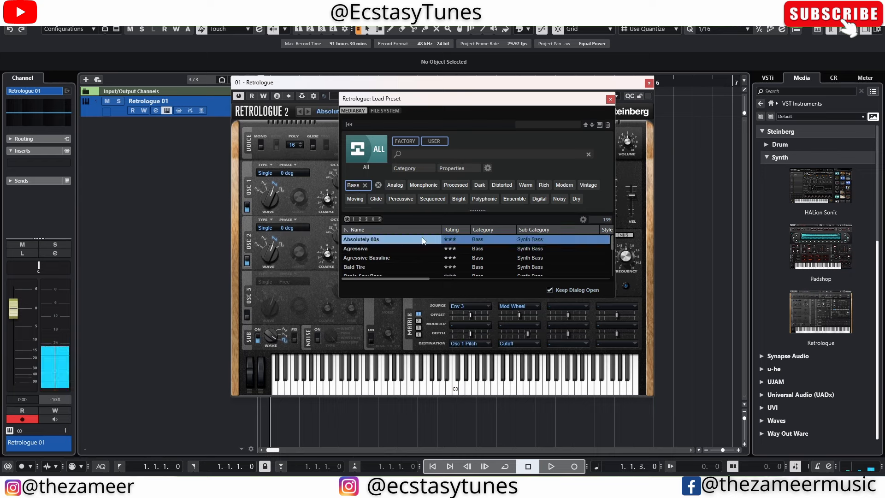
pyautogui.doubleClick(423, 240)
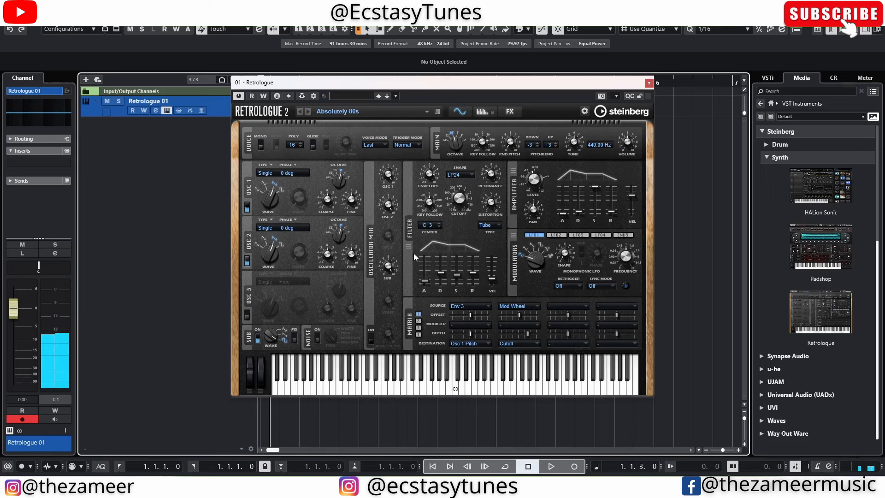
# - Audition Retrologue's bass presets Agressiva, Agressive Bassline, Bald Tire, Basic Saw Bass, Bearish Bass and Beating Ring
pyautogui.moveTo(358, 212)
pyautogui.click(360, 113)
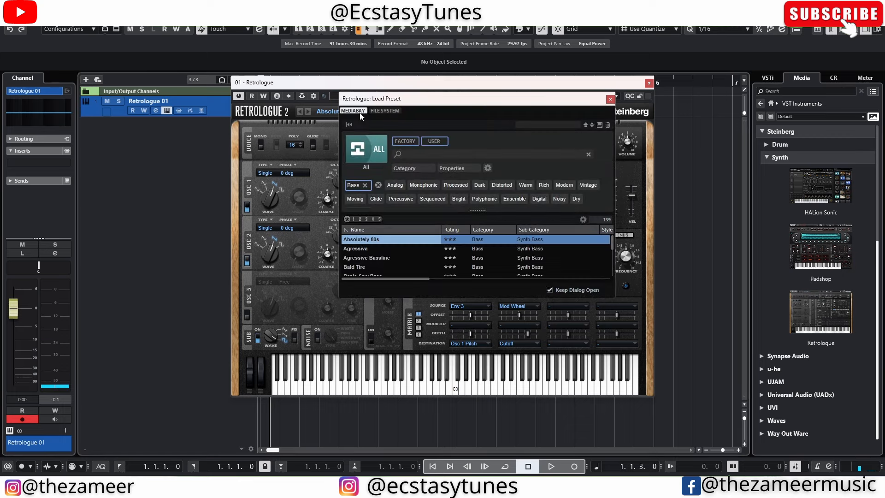
pyautogui.click(368, 249)
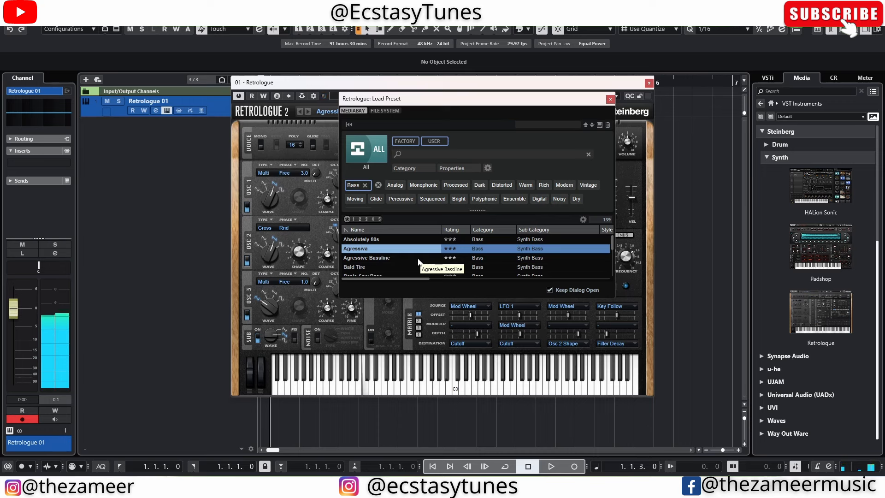
pyautogui.click(375, 259)
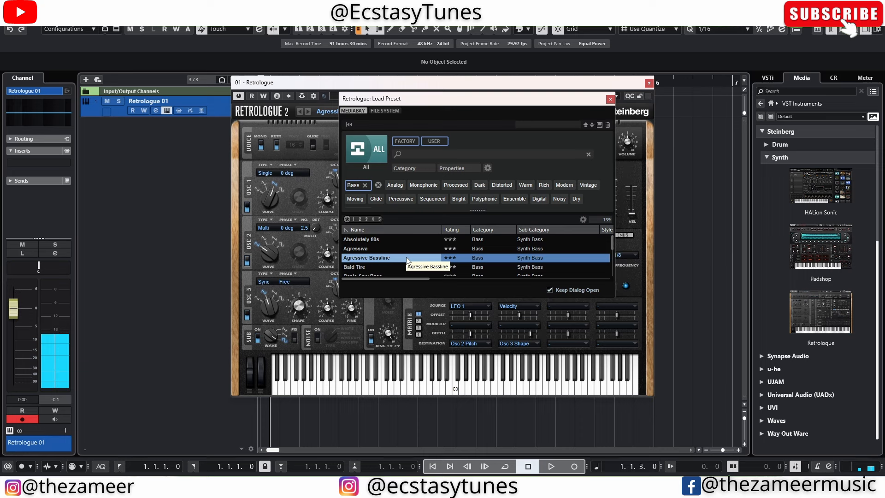
pyautogui.click(352, 268)
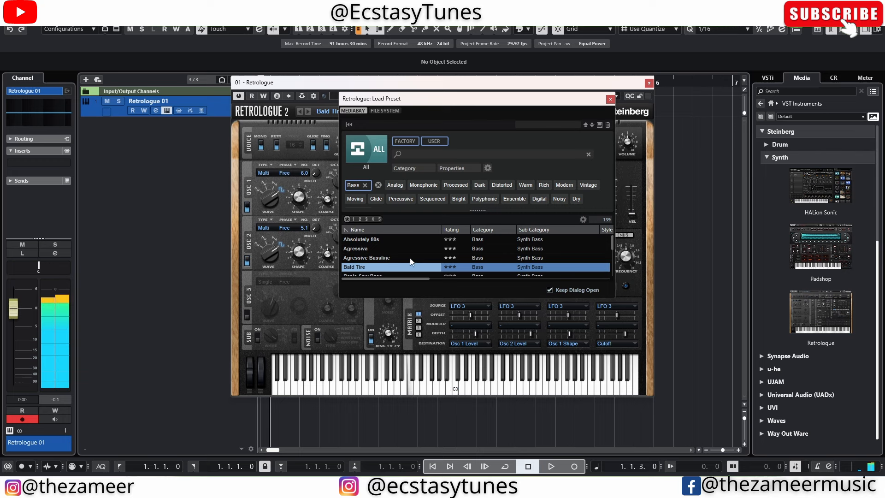
pyautogui.press('Down')
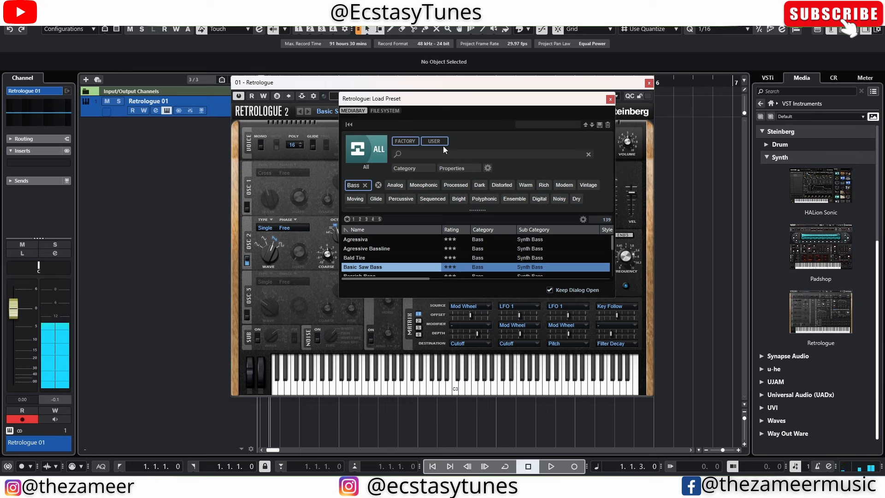
pyautogui.scroll(-1, 386, 265)
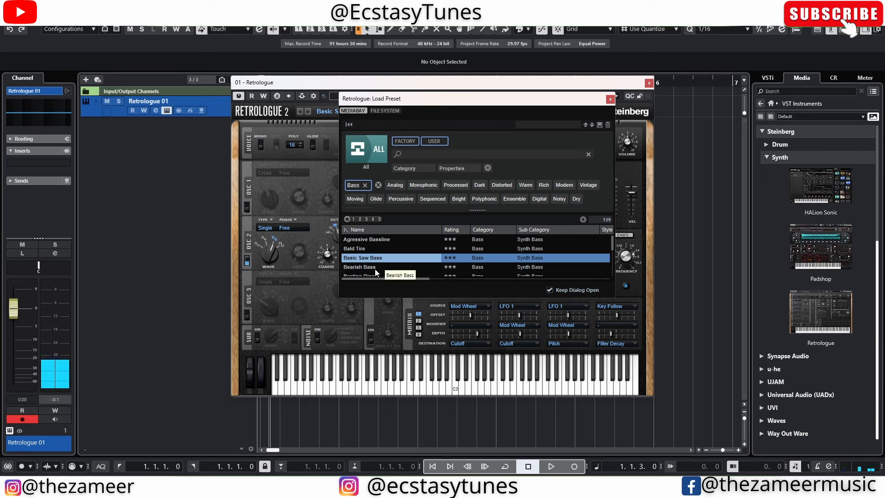
pyautogui.click(391, 268)
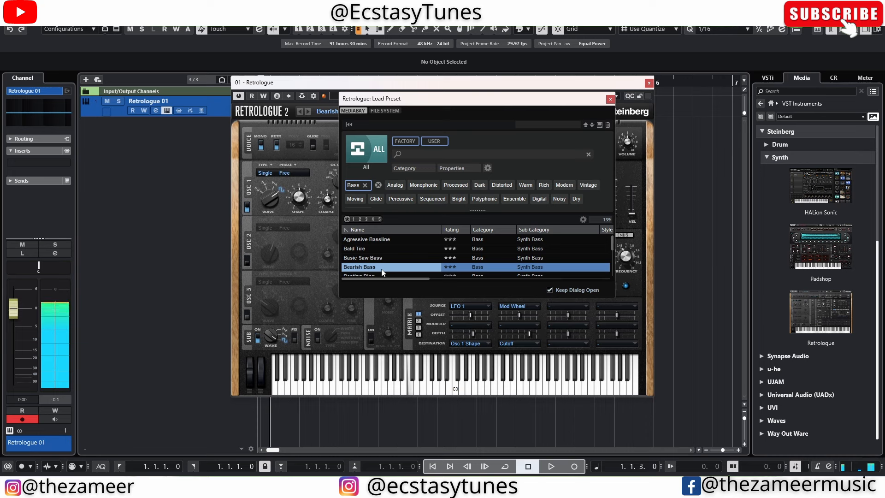
pyautogui.scroll(-1, 374, 269)
pyautogui.click(365, 267)
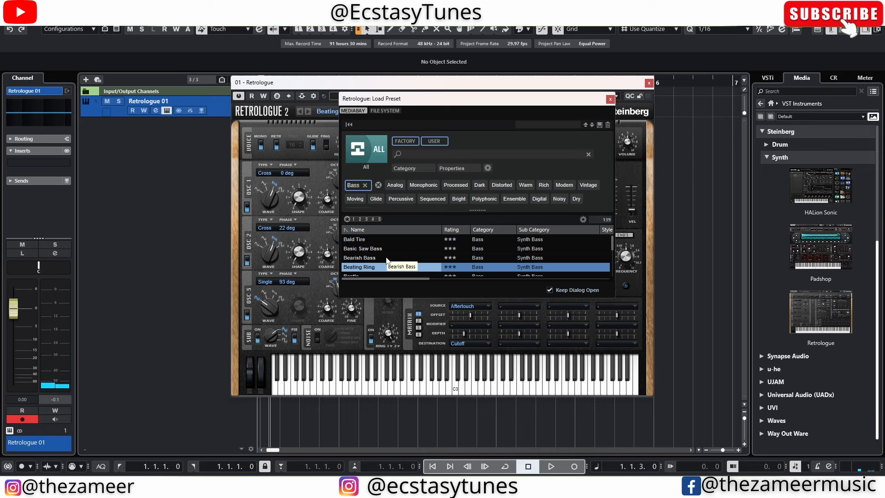
# - Change the preset filter from Bass to Synth Pad and try Bit Rider, Blinker and Blue Sunday before loading Bouncing Trance
pyautogui.click(366, 184)
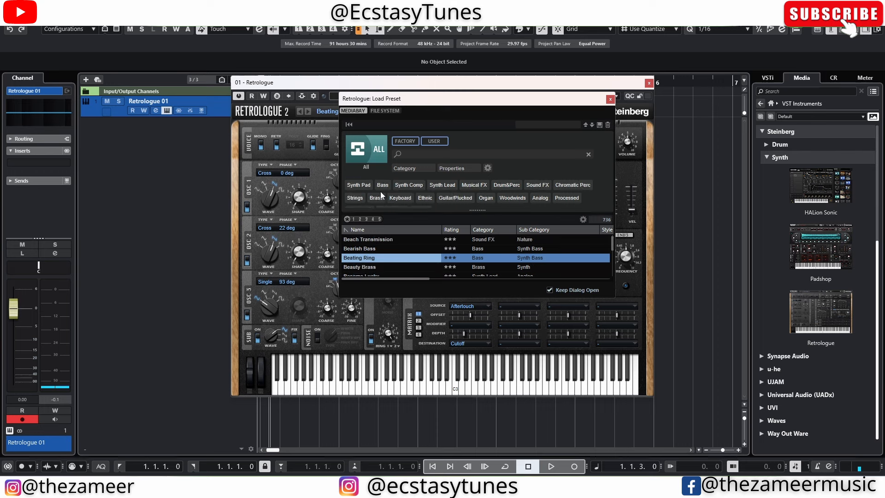
pyautogui.click(360, 186)
pyautogui.click(398, 241)
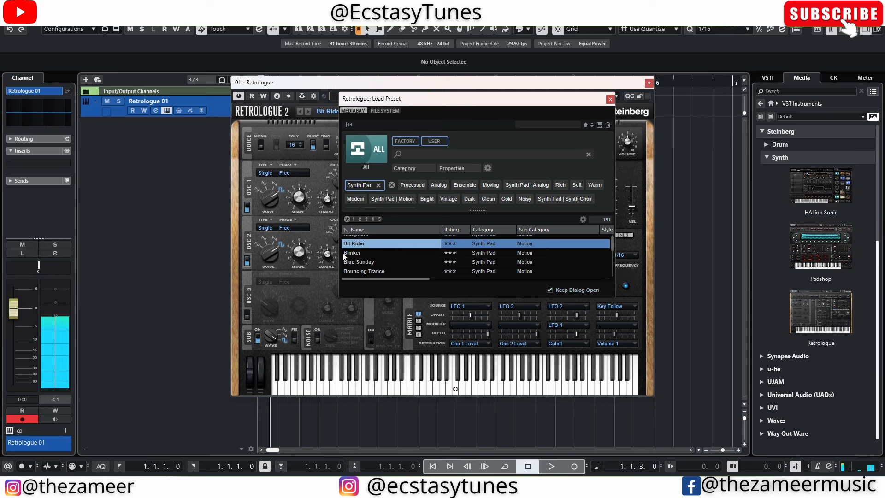
pyautogui.click(348, 253)
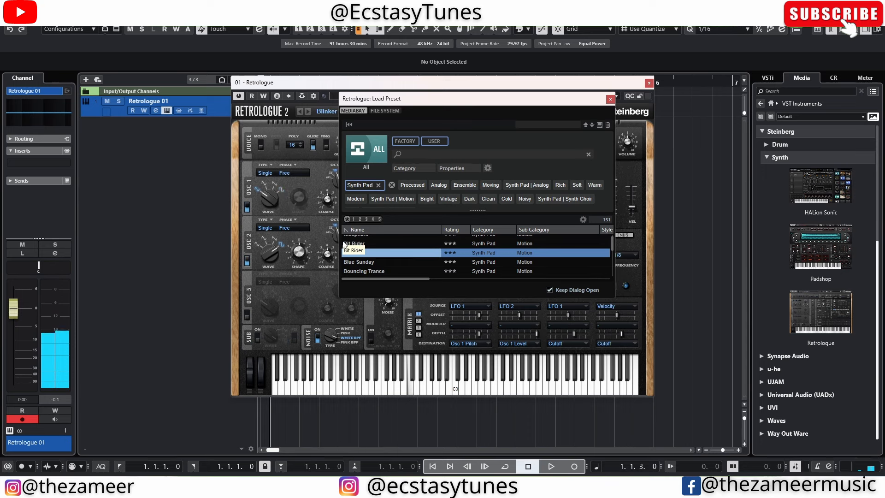
pyautogui.click(368, 262)
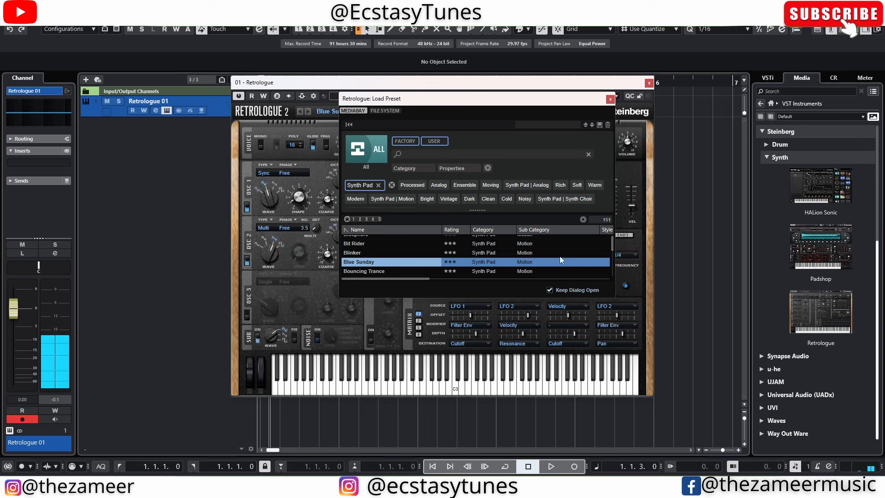
pyautogui.click(375, 272)
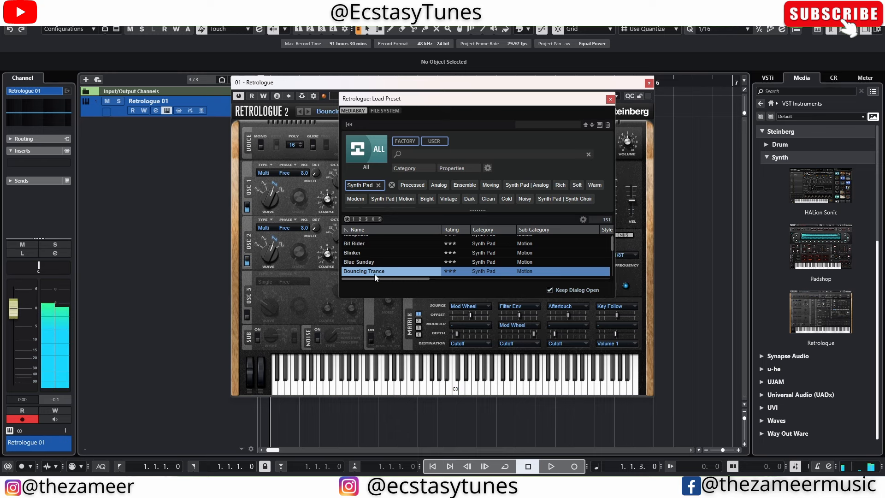
pyautogui.scroll(-1, 491, 235)
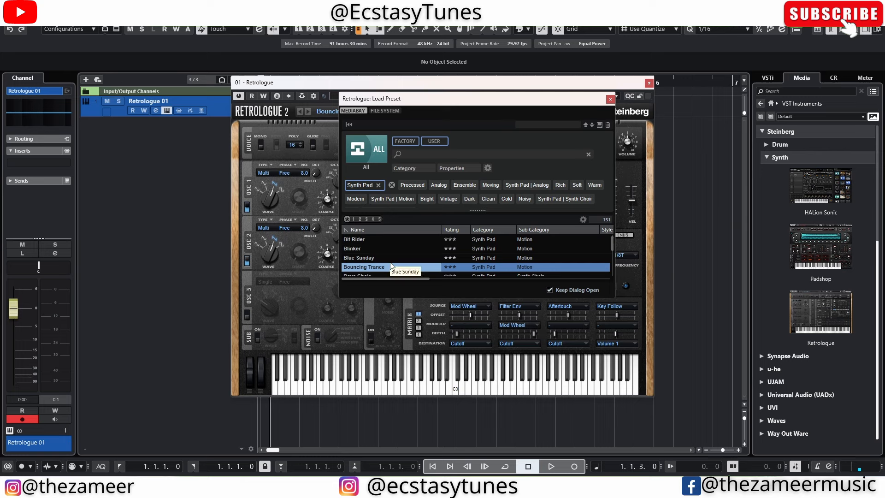
# - Clear the Synth Pad filter, then close the preset browser and the Retrologue window
pyautogui.click(377, 185)
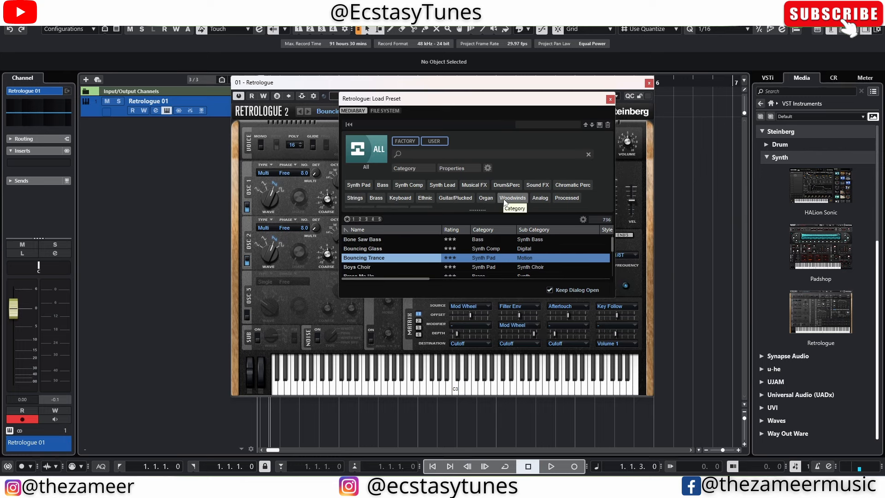
pyautogui.click(610, 98)
pyautogui.click(648, 84)
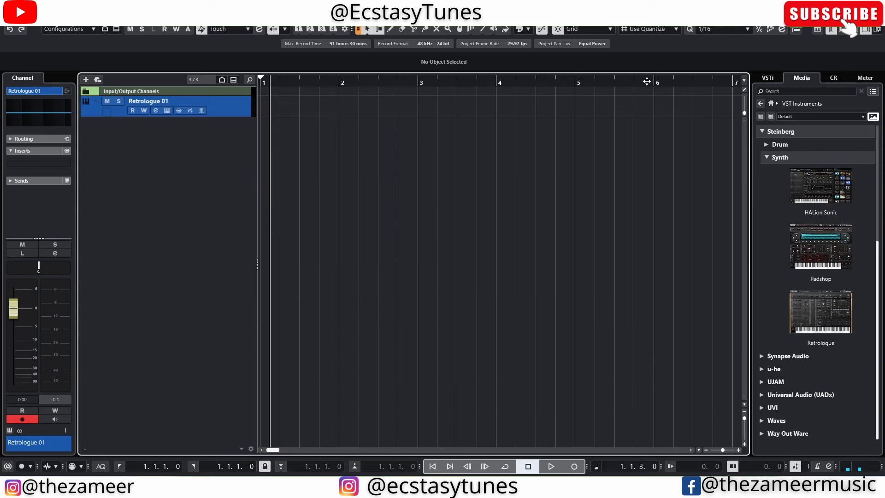
# - Add a Padshop instrument track and load the Danger 2 preset with factory presets included in the preset browser
pyautogui.moveTo(806, 258); pyautogui.dragTo(151, 186)
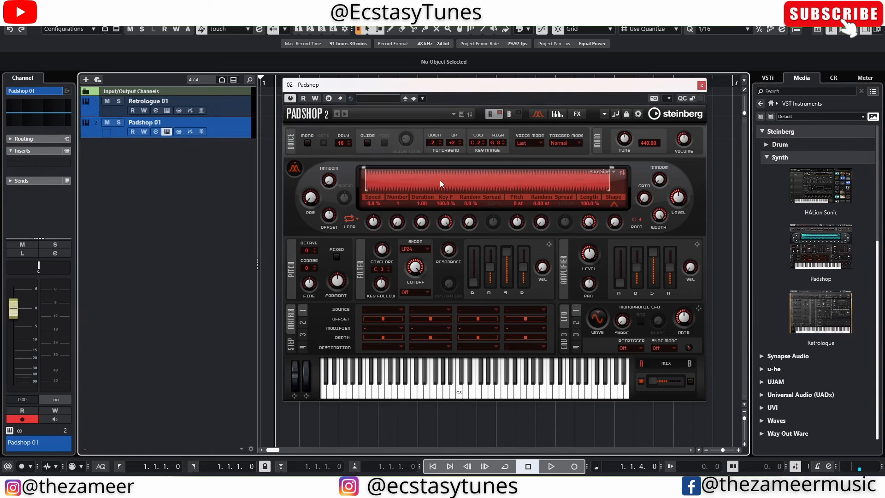
pyautogui.click(363, 113)
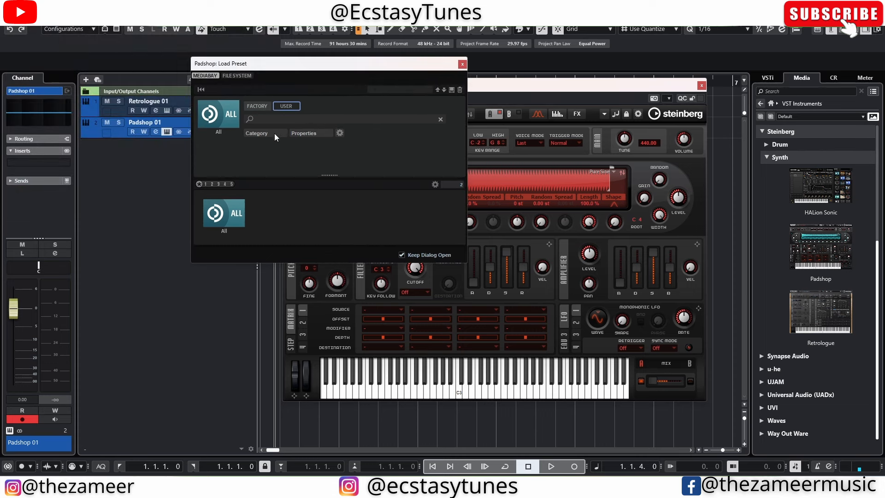
pyautogui.click(273, 133)
pyautogui.click(394, 157)
pyautogui.click(257, 106)
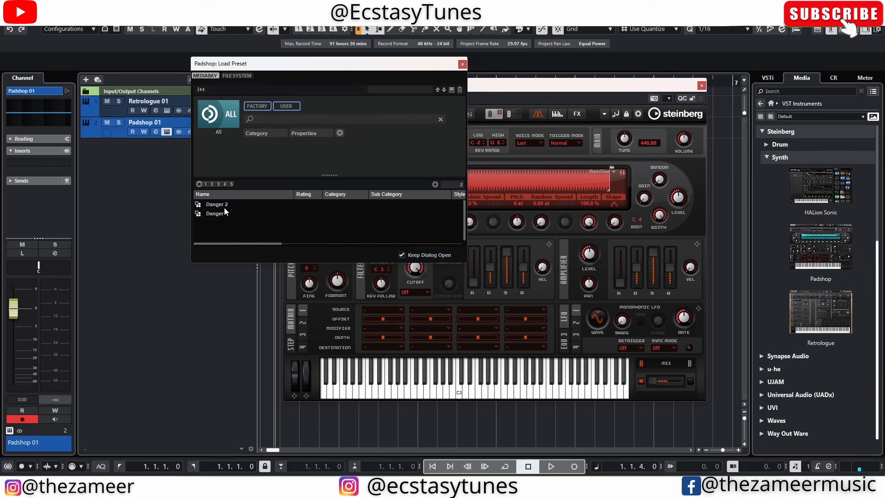
pyautogui.click(225, 206)
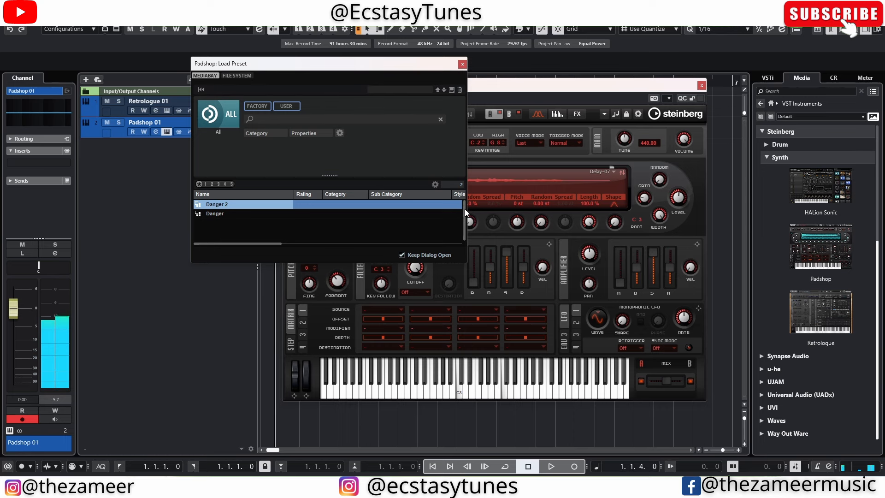
pyautogui.click(462, 64)
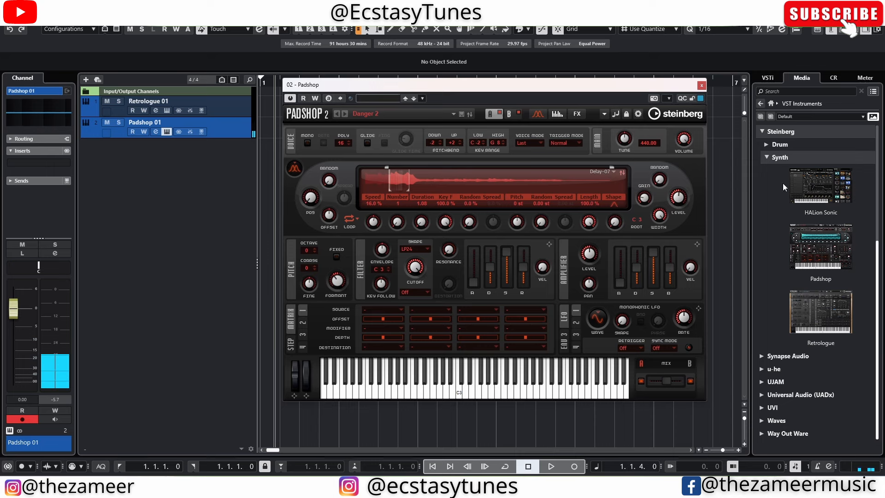
# - Load the Cymatics - Hybrid Perc Fill 11 - 150 BPM sample from the Perc Fills folder into Padshop's layer A
pyautogui.click(771, 103)
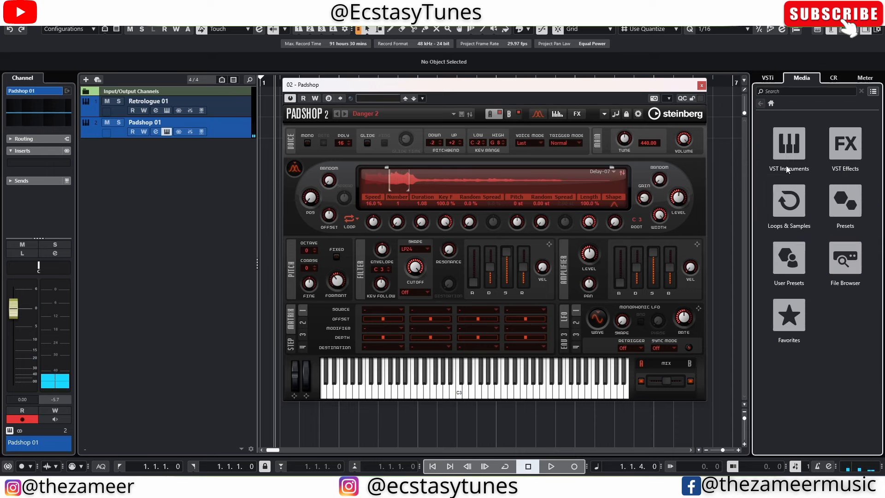
pyautogui.click(845, 258)
pyautogui.scroll(-1, 863, 245)
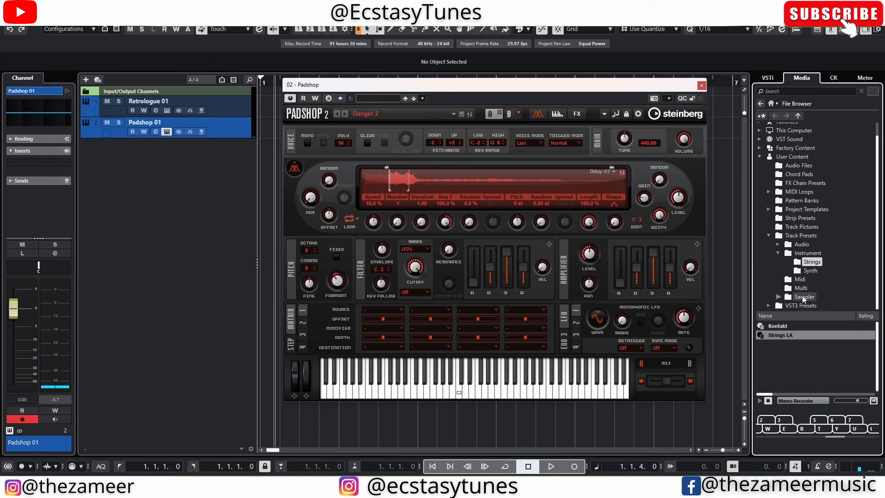
pyautogui.scroll(1, 804, 299)
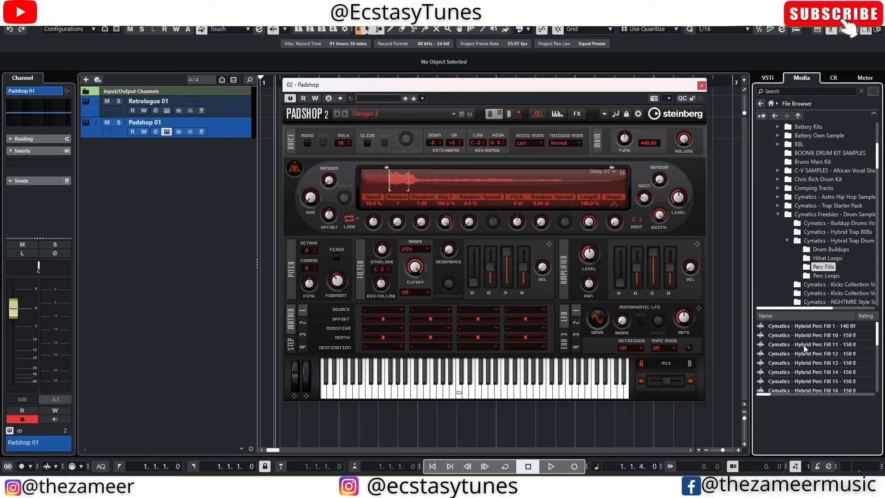
pyautogui.click(814, 344)
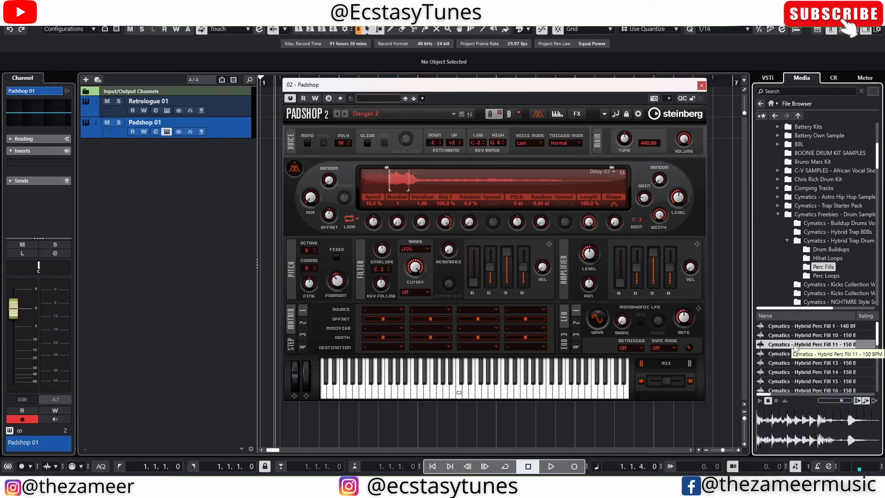
pyautogui.moveTo(794, 349); pyautogui.dragTo(415, 182)
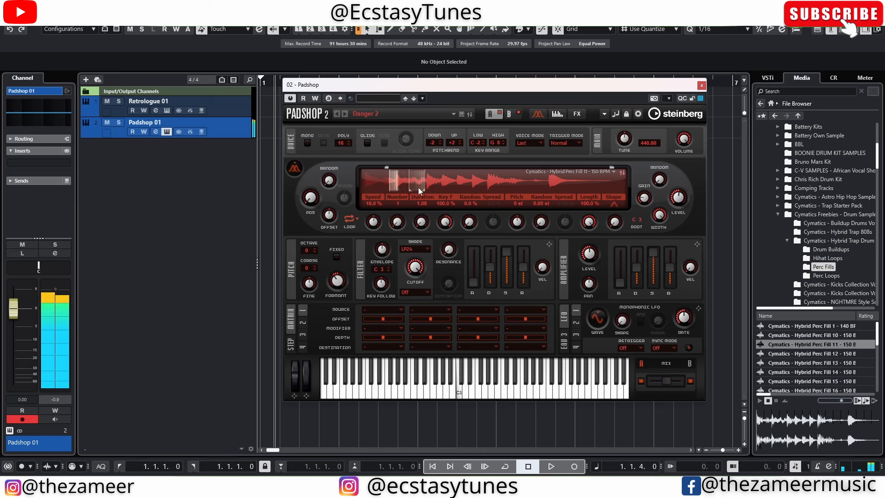
# - Move layer A's sample start marker further into the waveform, and set the grain speed to 7.1% and pitch to -12 st
pyautogui.moveTo(388, 168); pyautogui.dragTo(408, 170)
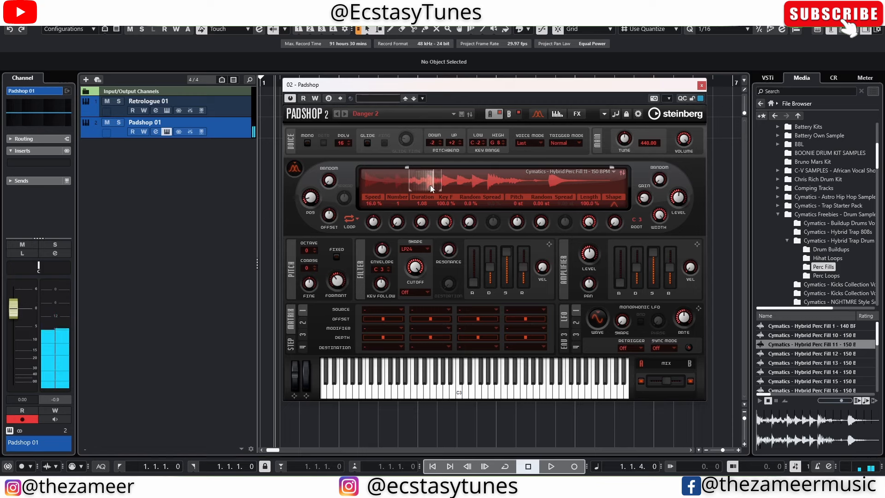
pyautogui.click(760, 401)
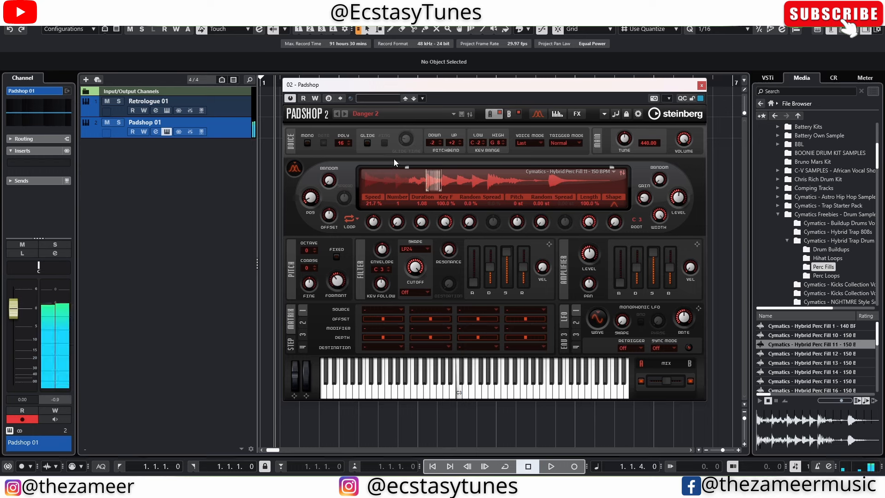
pyautogui.scroll(1, 381, 198)
pyautogui.moveTo(382, 200); pyautogui.dragTo(383, 396)
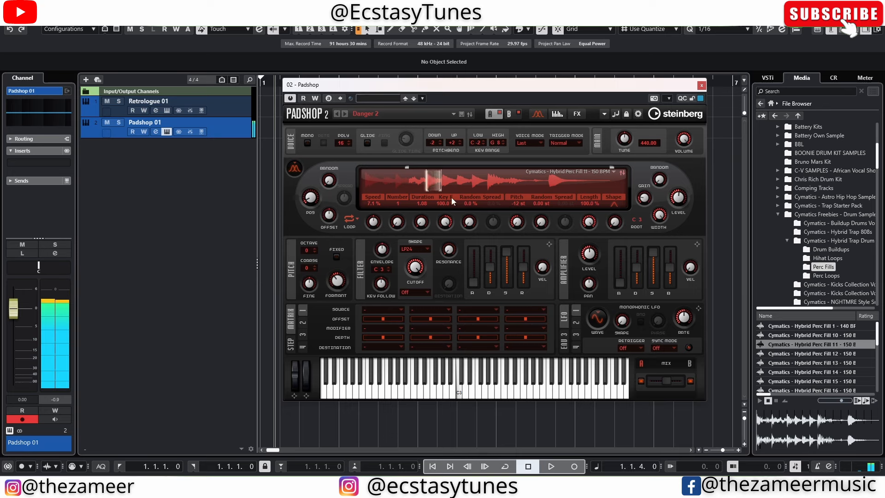
# - Load the Cymatics - Hybrid Perc Fill 12 - 150 BPM sample into Padshop's layer B
pyautogui.click(513, 114)
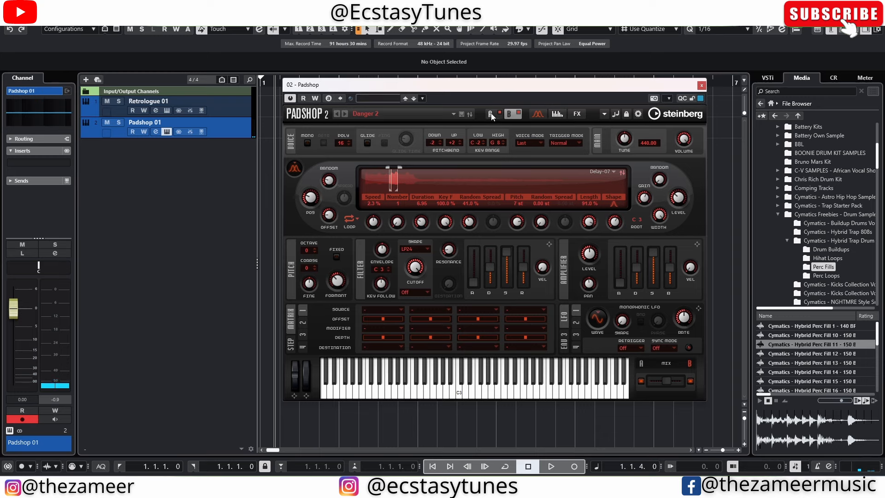
pyautogui.click(835, 354)
pyautogui.moveTo(828, 355); pyautogui.dragTo(407, 179)
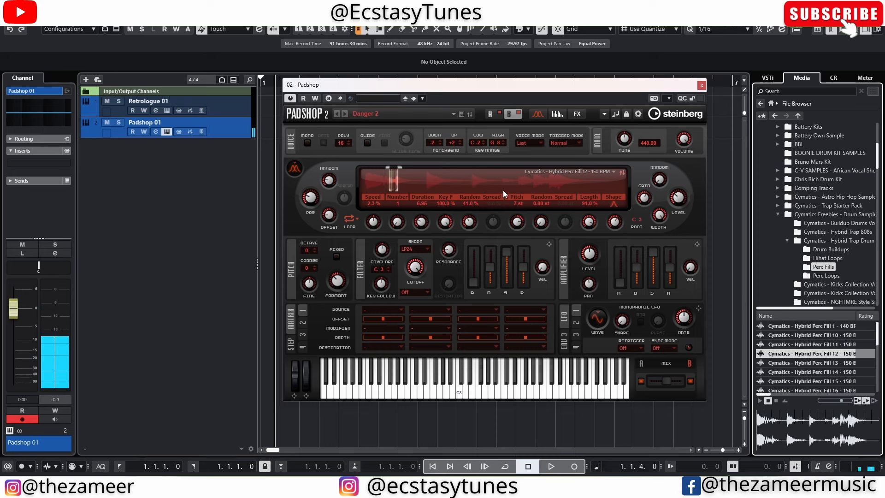
# - Save the patch as preset Danger 3 in the Film Score folder, and return to layer A before closing Padshop
pyautogui.click(462, 114)
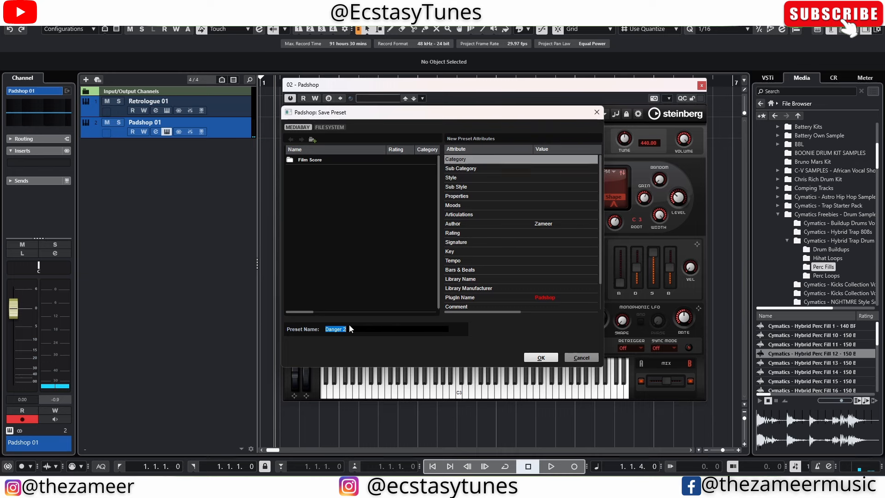
pyautogui.click(369, 327)
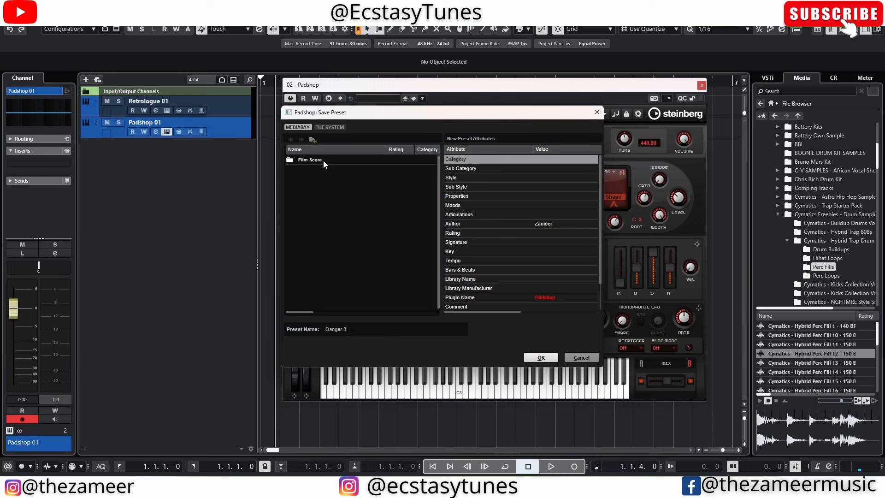
pyautogui.doubleClick(309, 160)
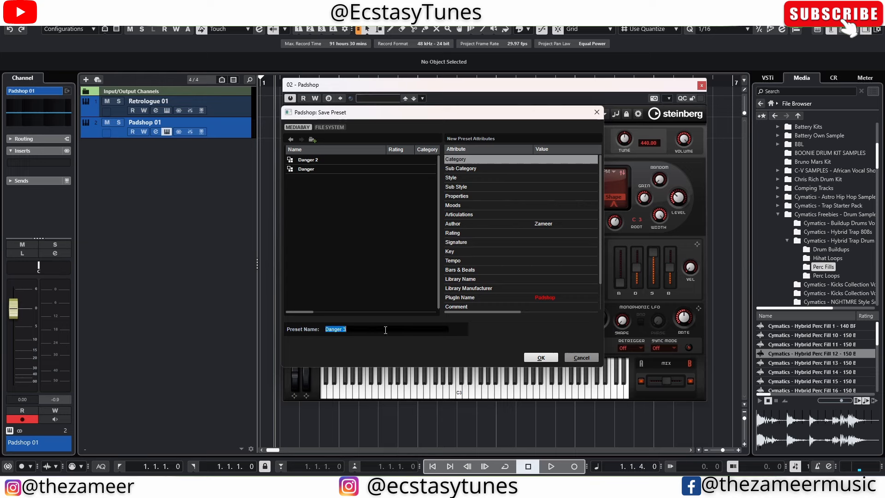
pyautogui.click(536, 358)
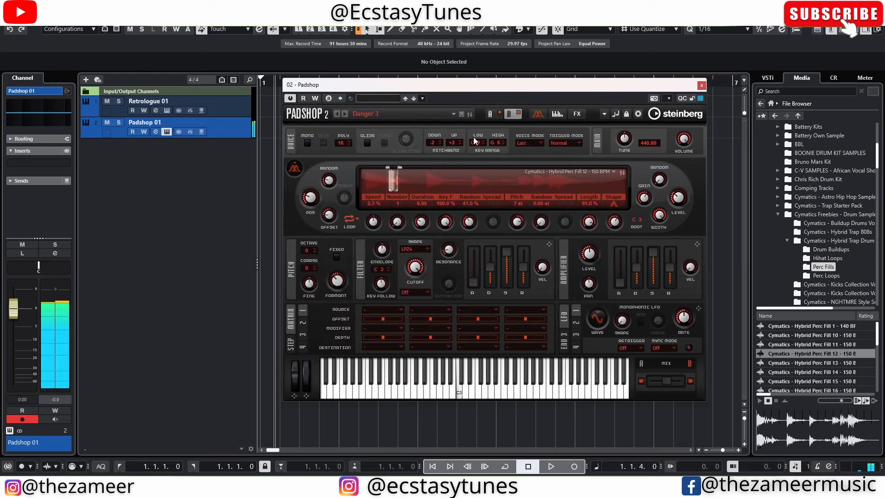
pyautogui.click(487, 117)
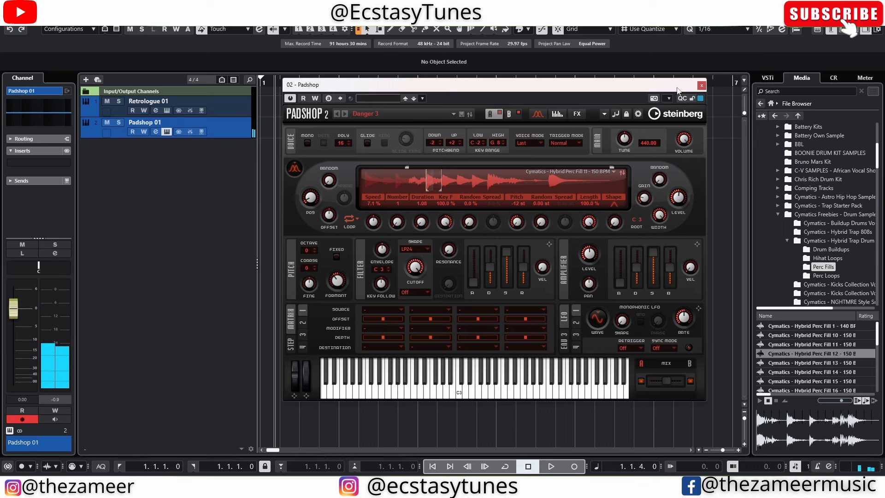
pyautogui.click(700, 85)
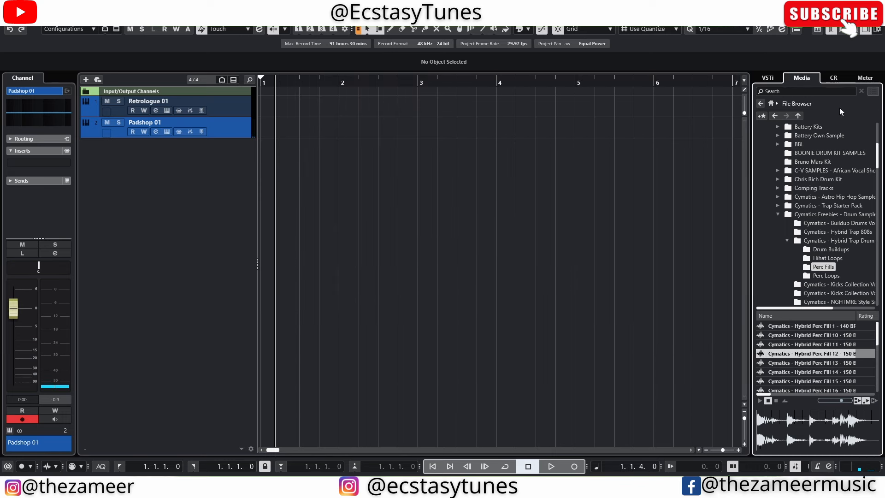
# - Add a HALion Sonic instrument track from the Steinberg synths among the VST instruments
pyautogui.click(771, 103)
pyautogui.click(789, 153)
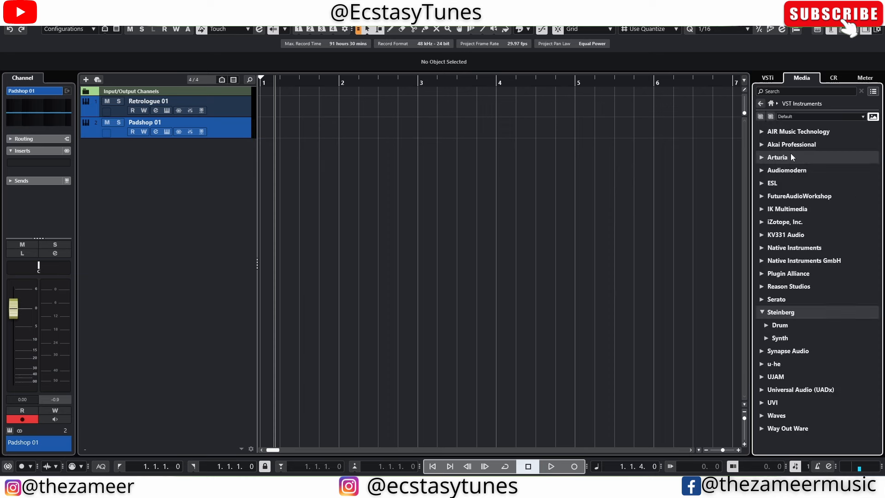
pyautogui.click(779, 338)
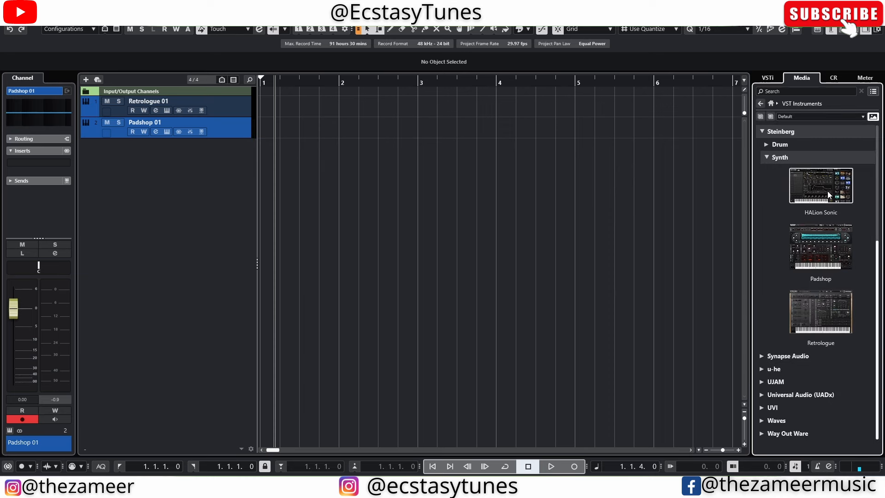
pyautogui.moveTo(828, 190); pyautogui.dragTo(187, 184)
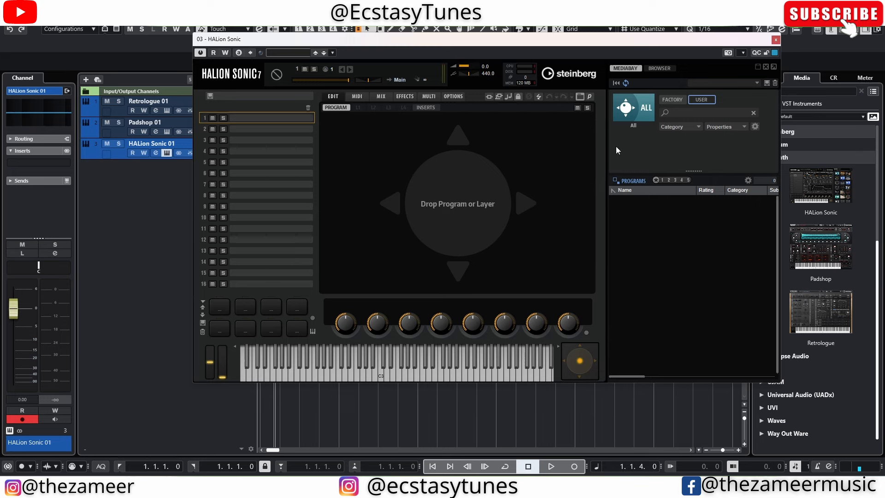
# - Include factory content in HALion Sonic's MediaBay and load the Harp program from the Iconica Sketch library
pyautogui.click(677, 99)
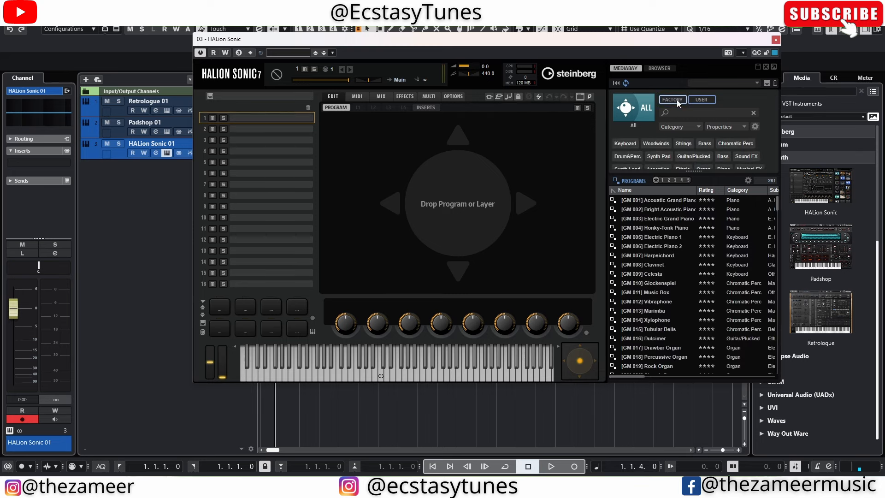
pyautogui.click(625, 110)
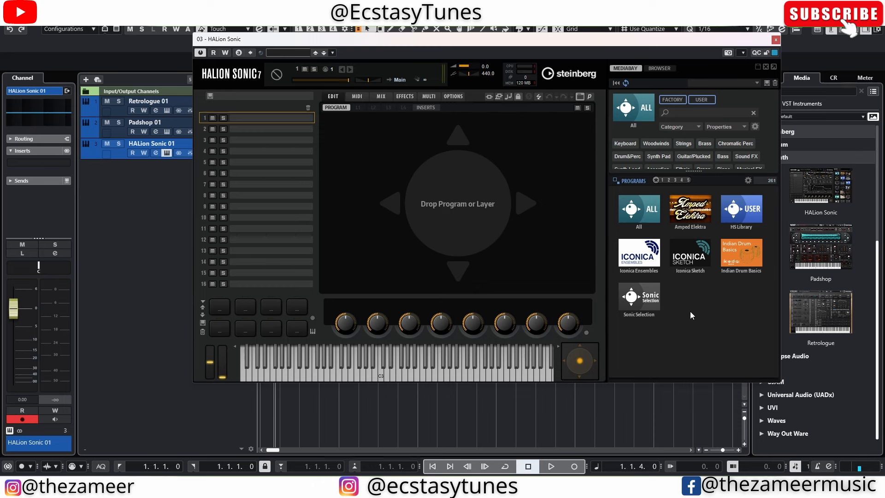
pyautogui.click(689, 254)
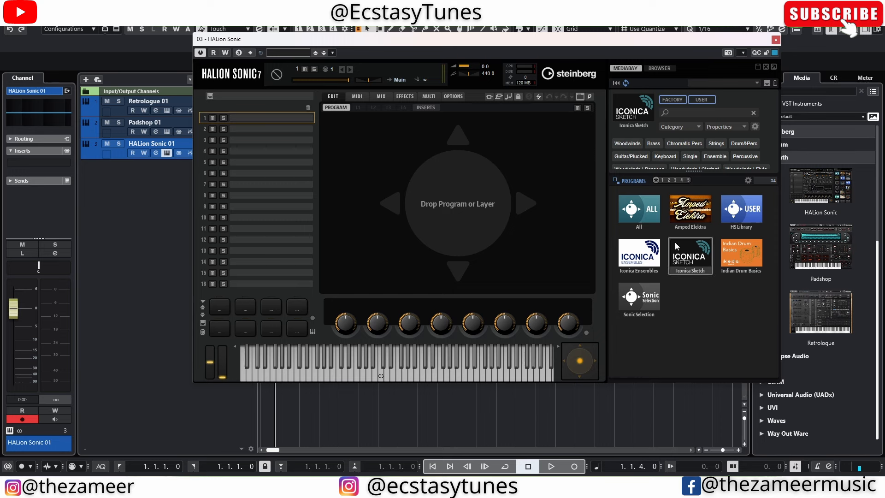
pyautogui.click(689, 263)
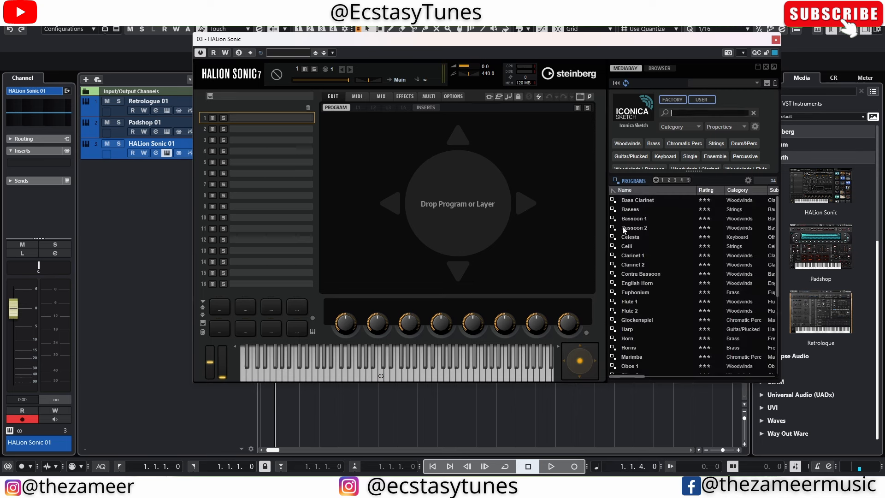
pyautogui.scroll(-4, 623, 237)
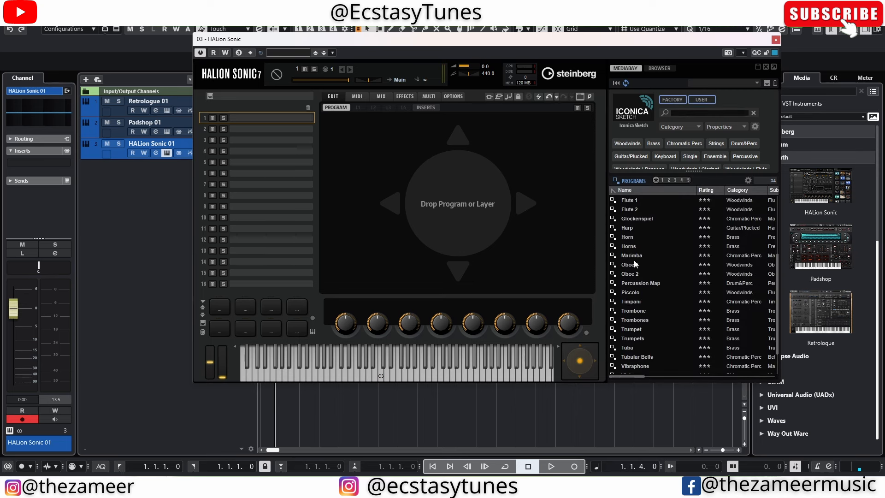
pyautogui.doubleClick(628, 227)
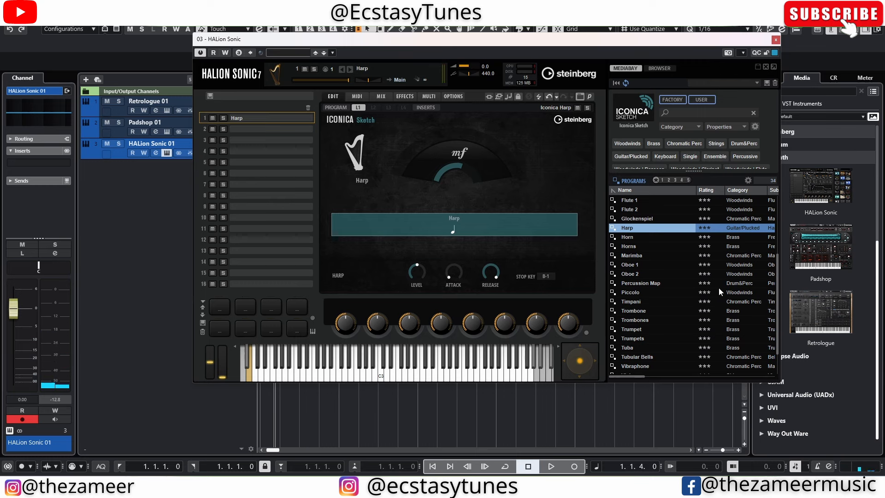
# - Load the Horns program into slot 1 and select its Marcato articulation
pyautogui.click(644, 249)
pyautogui.moveTo(645, 252); pyautogui.dragTo(630, 247)
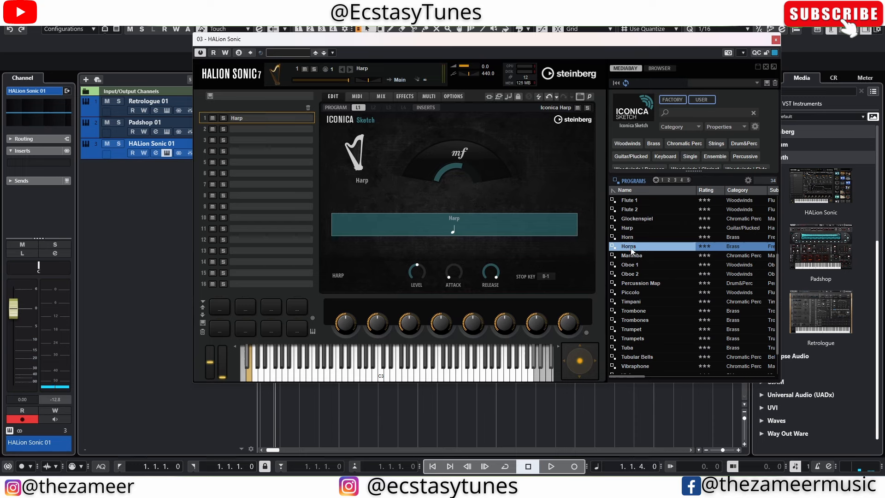
pyautogui.moveTo(208, 146); pyautogui.dragTo(248, 118)
pyautogui.click(429, 228)
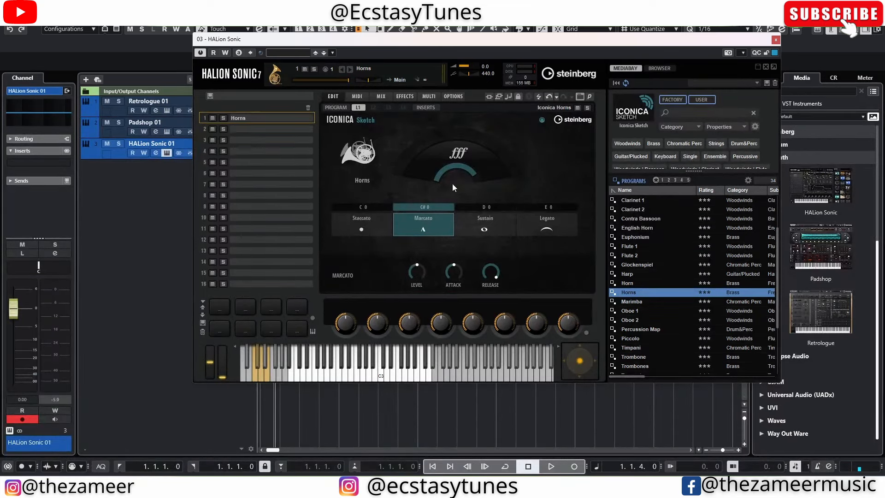
# - Load the Horns Staccato layer into Layer 2 of the Horns program
pyautogui.click(336, 108)
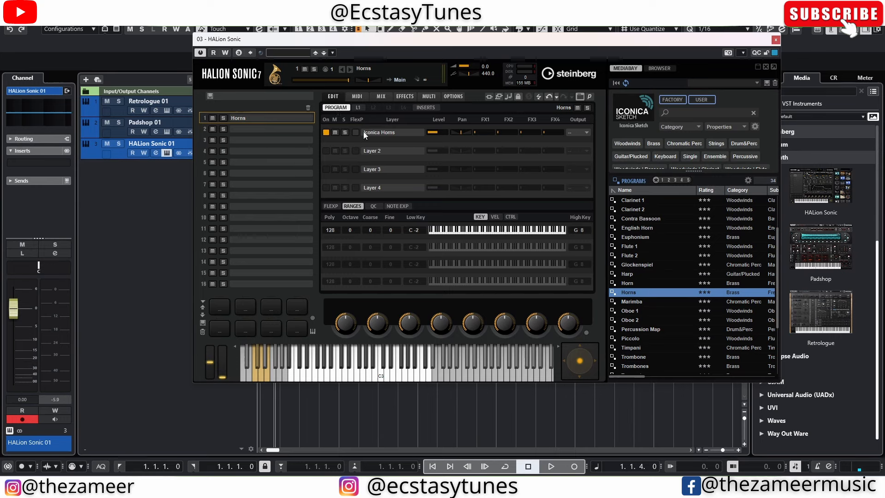
pyautogui.click(368, 152)
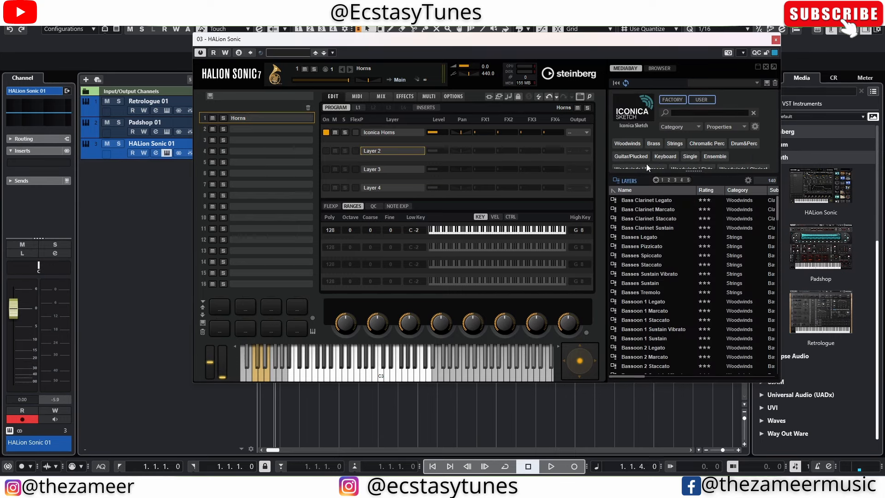
pyautogui.scroll(-10, 695, 222)
pyautogui.scroll(10, 700, 258)
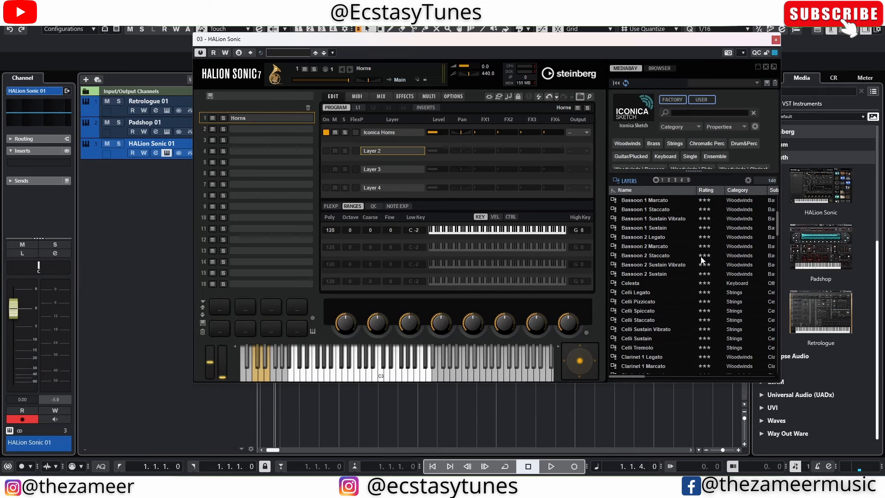
pyautogui.scroll(-10, 686, 269)
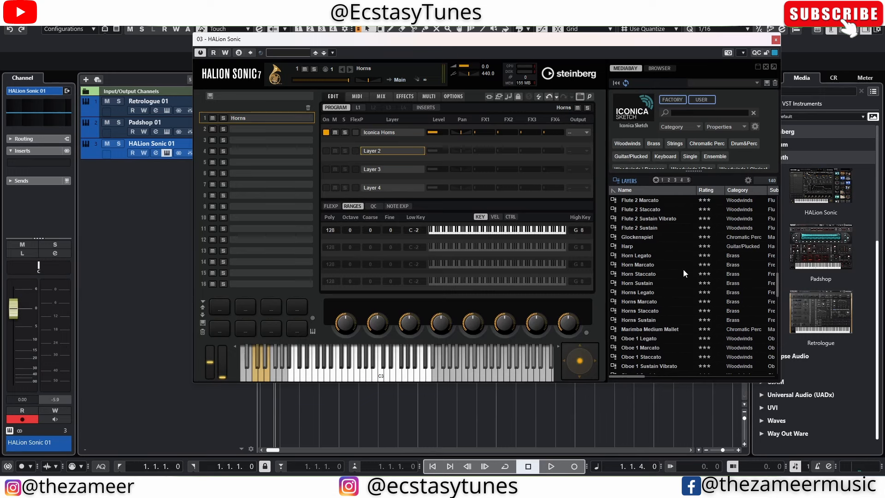
pyautogui.doubleClick(649, 312)
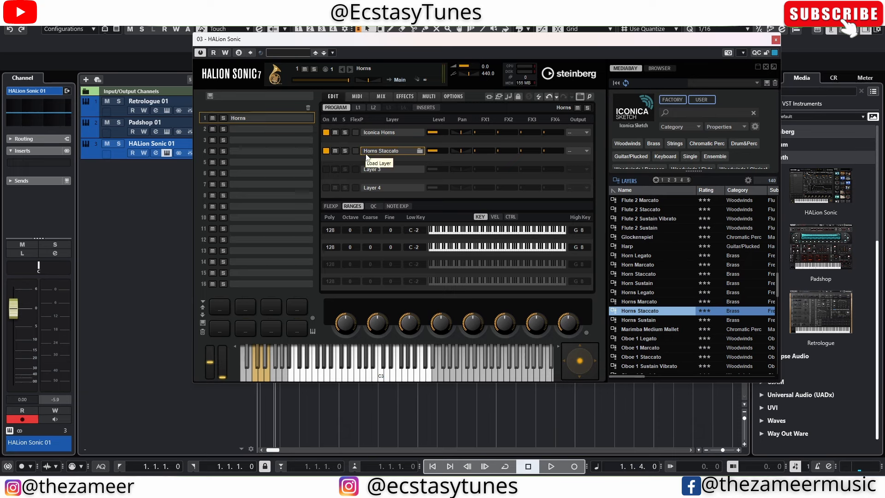
# - Replace the program's second layer with Horns Marcato and close the HALion Sonic window
pyautogui.click(645, 304)
pyautogui.doubleClick(642, 304)
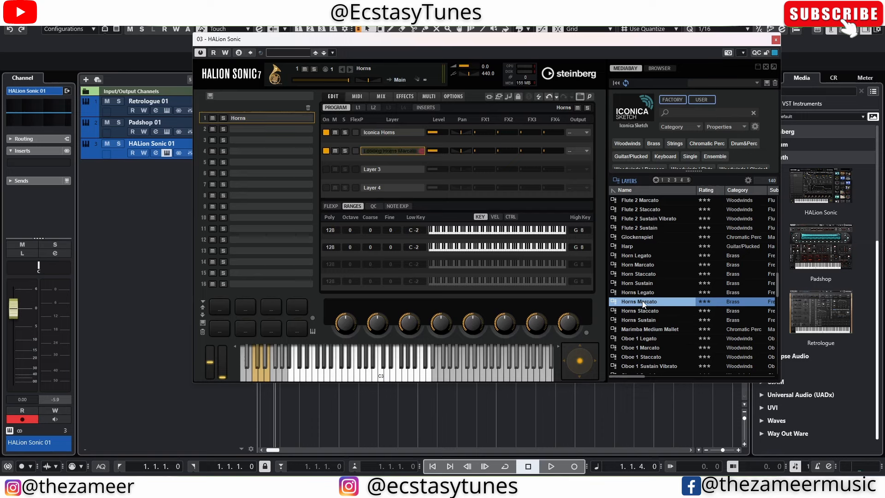
pyautogui.click(358, 107)
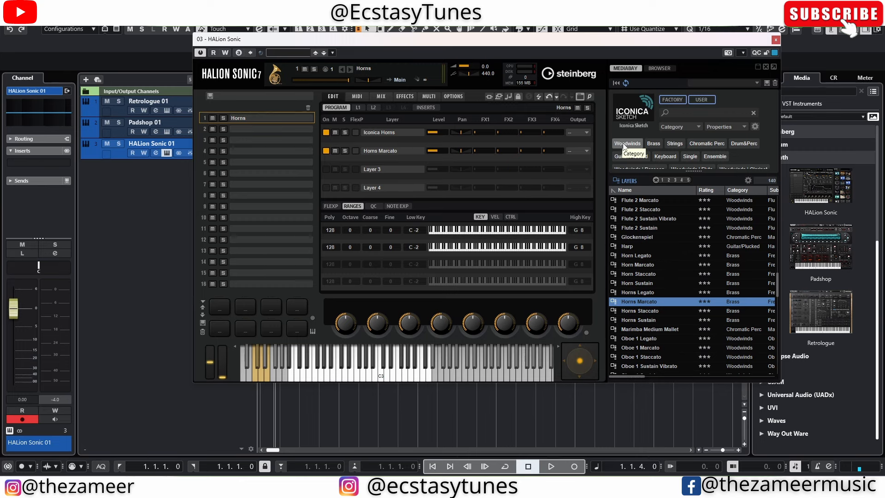
pyautogui.click(776, 40)
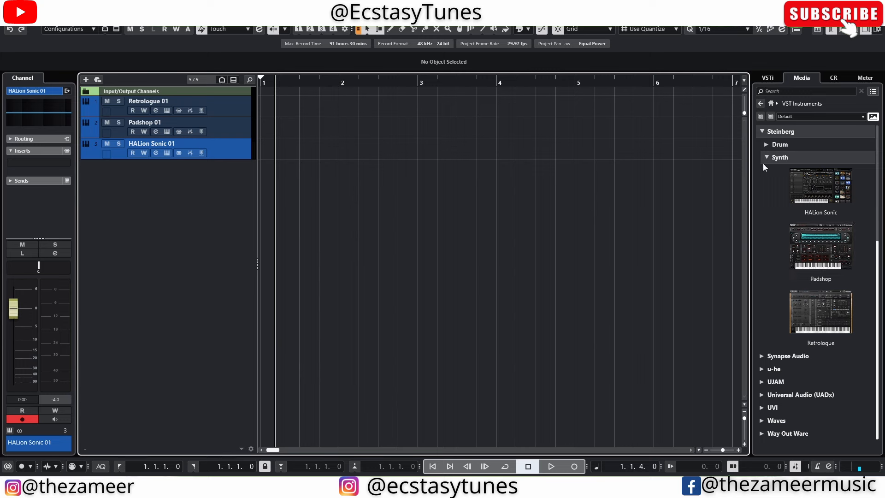
# - Add a Groove Agent SE instrument track from Steinberg's drum instruments and include factory content in its kit browser
pyautogui.click(765, 143)
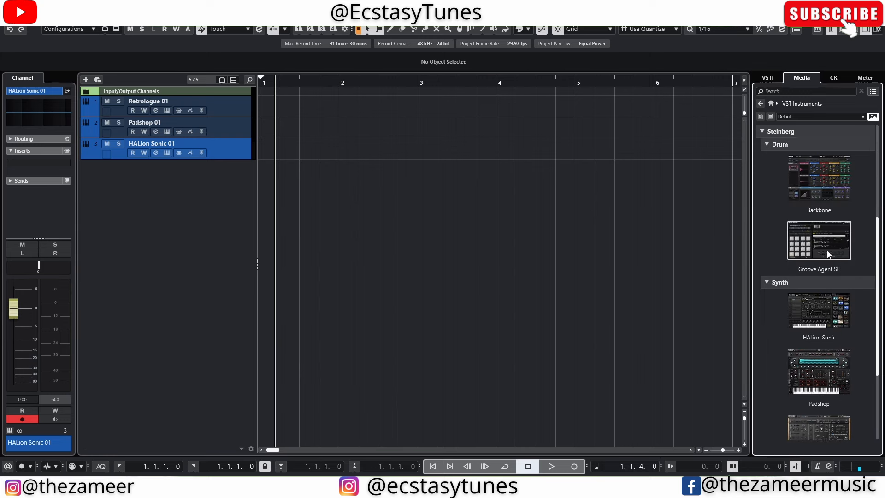
pyautogui.moveTo(823, 247); pyautogui.dragTo(191, 212)
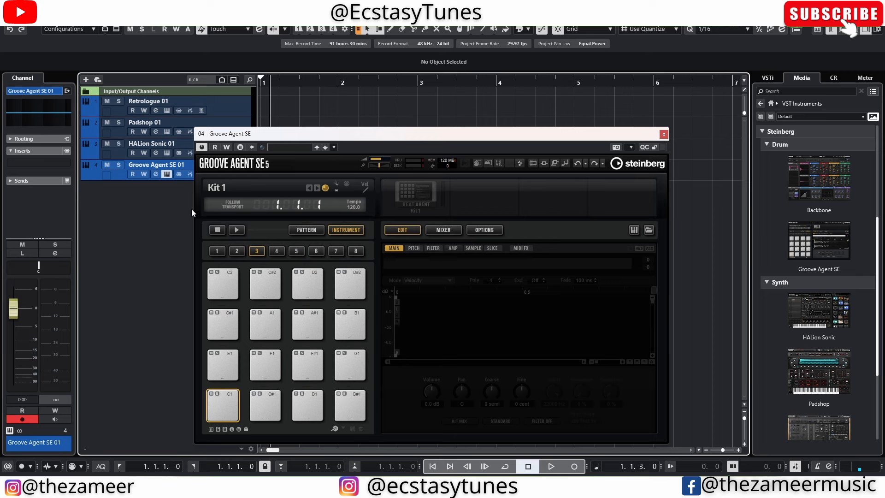
pyautogui.click(266, 163)
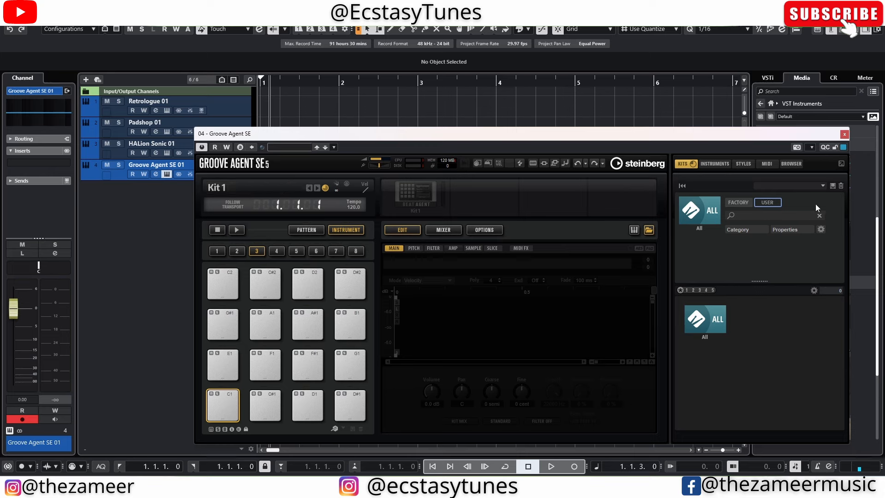
pyautogui.click(746, 203)
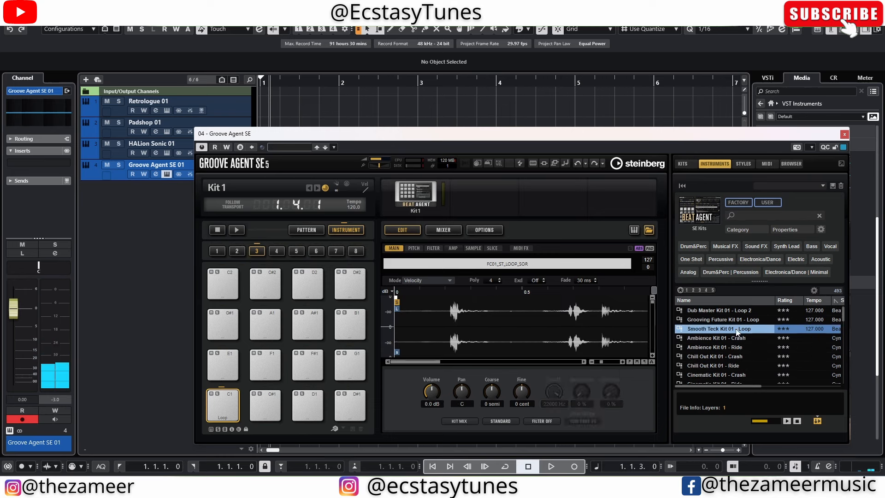
# - Audition Groove Agent SE samples such as Smooth Teck Kit 01 - Loop, House Kit 02 - Ride and Urban Ballads Kit 01 - Crash
pyautogui.scroll(-1, 737, 341)
pyautogui.click(737, 328)
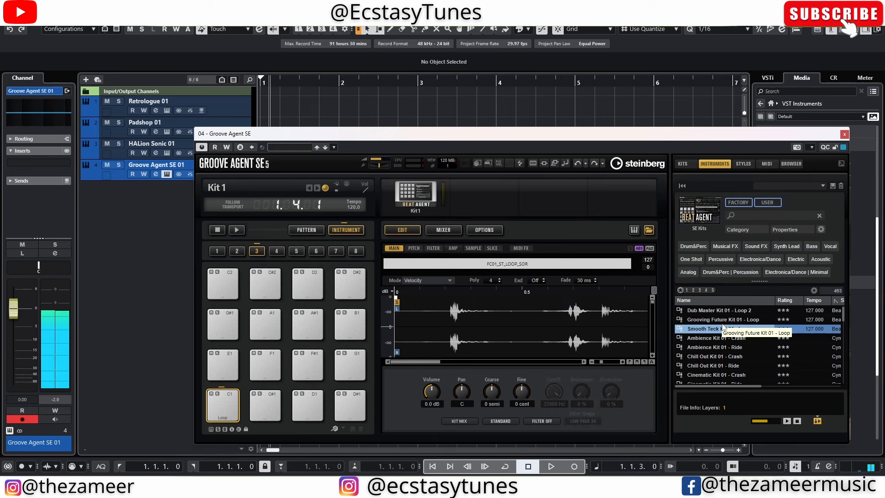
pyautogui.click(728, 367)
pyautogui.click(724, 364)
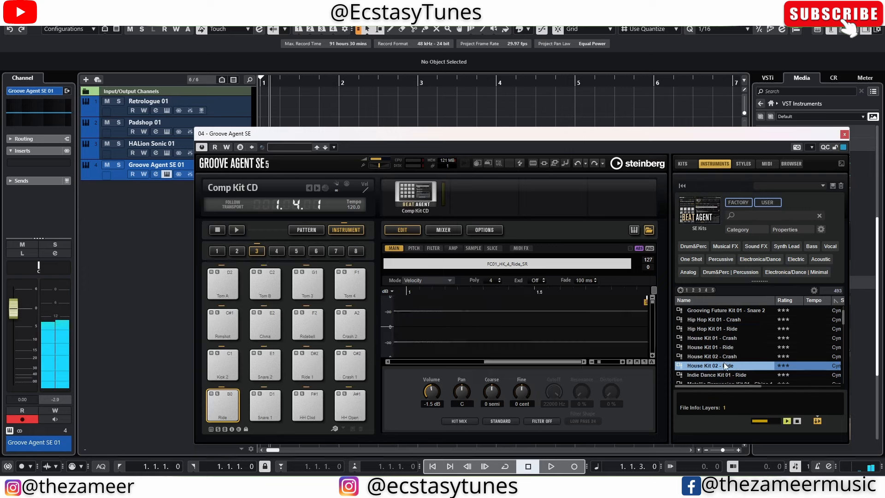
pyautogui.scroll(-5, 756, 353)
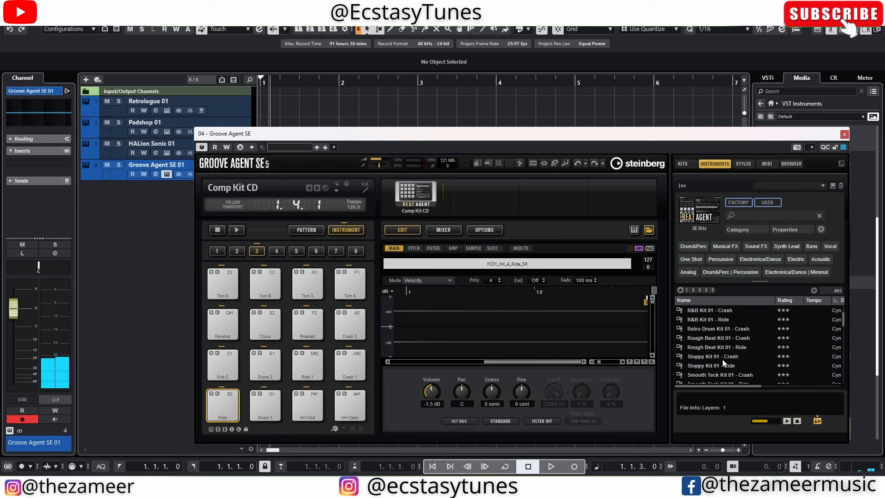
pyautogui.click(721, 357)
pyautogui.click(745, 371)
pyautogui.scroll(-2, 753, 354)
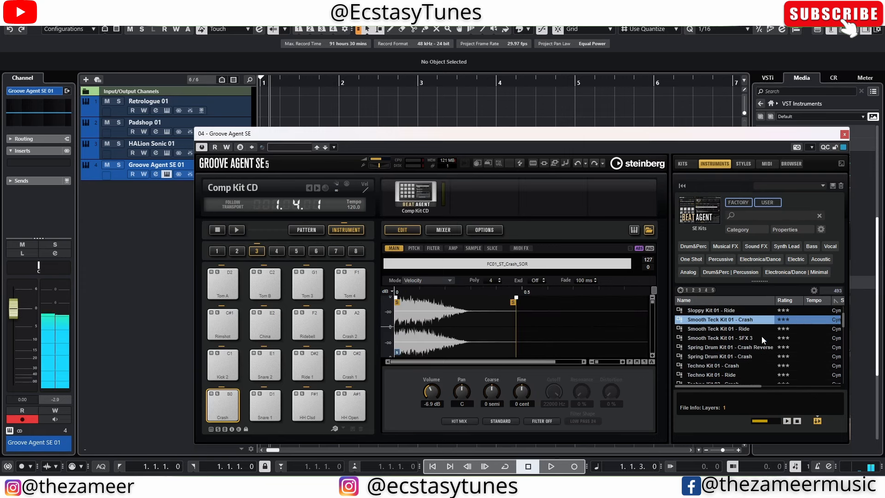
pyautogui.click(743, 365)
pyautogui.scroll(-2, 789, 347)
pyautogui.click(778, 365)
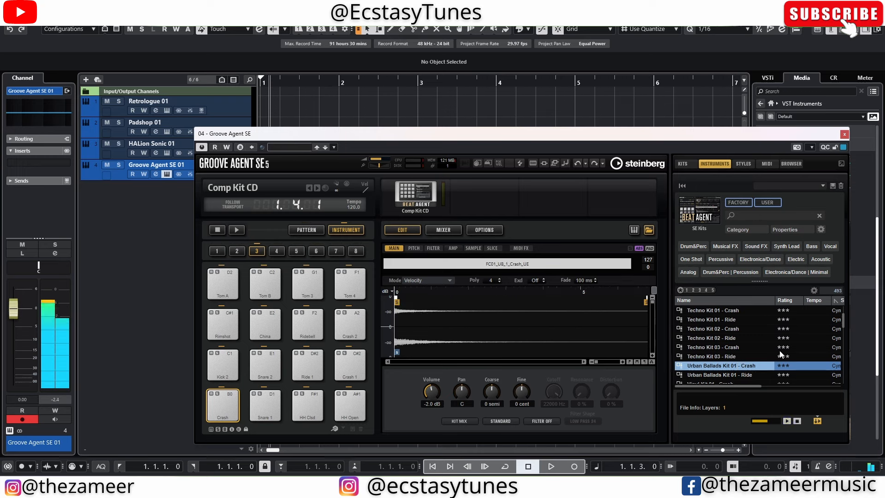
pyautogui.scroll(-3, 756, 351)
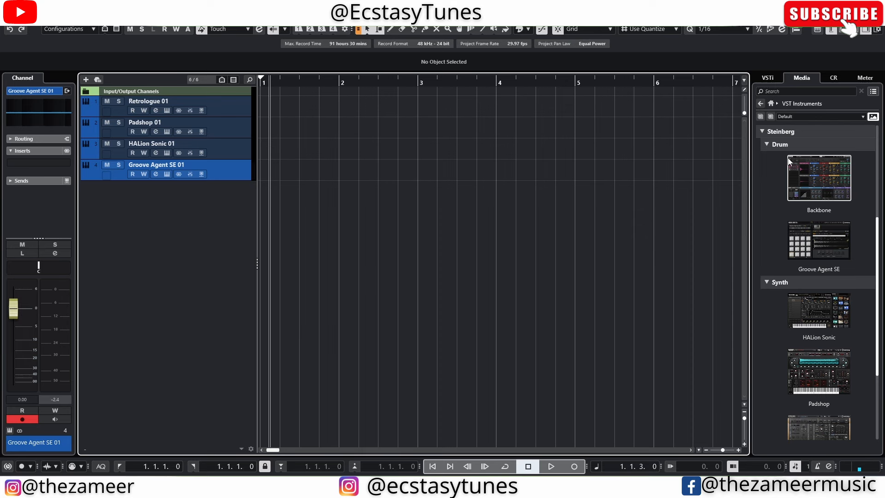
pyautogui.click(761, 131)
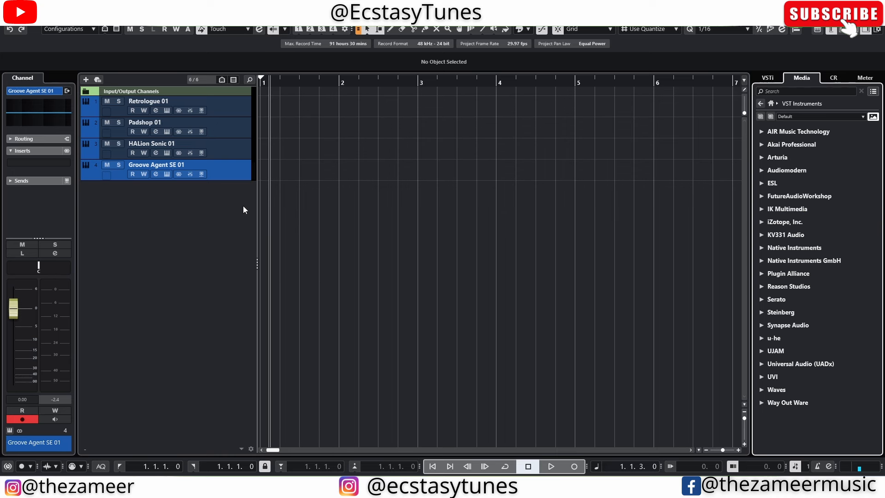
# - Create a two-sixteenths MIDI part at bar 1 on the Retrologue track and draw a sixteenth-long C3 note in it
pyautogui.press('Delete')
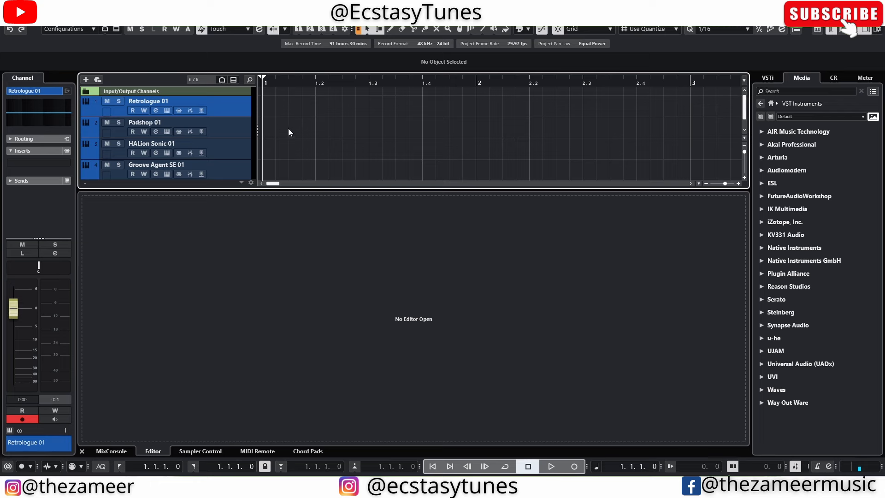
pyautogui.moveTo(265, 106); pyautogui.dragTo(283, 108)
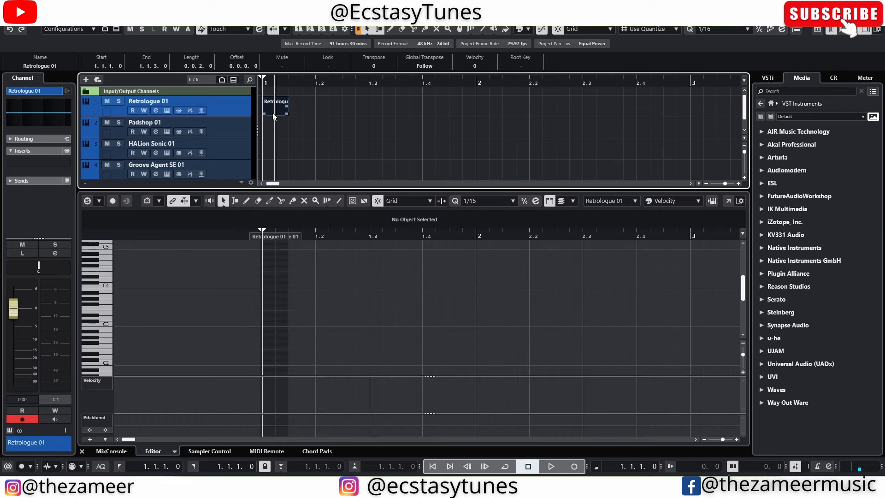
pyautogui.click(287, 300)
pyautogui.press('h')
pyautogui.press('h')
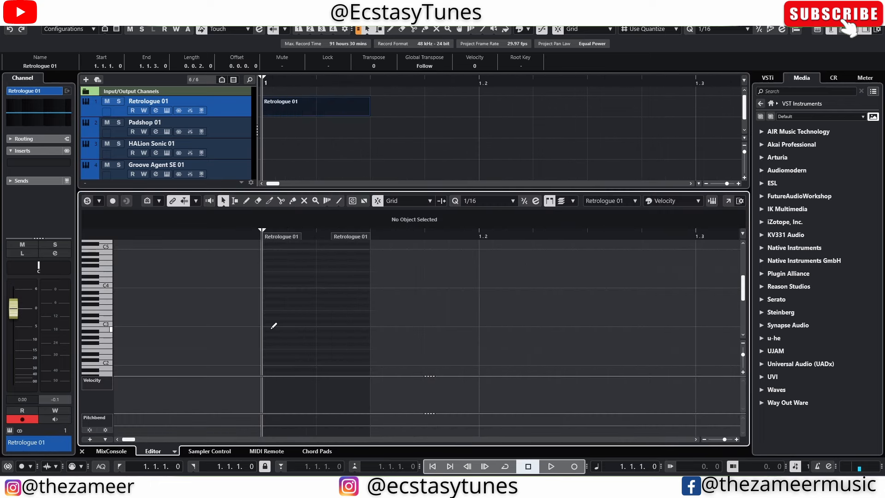
pyautogui.click(271, 327)
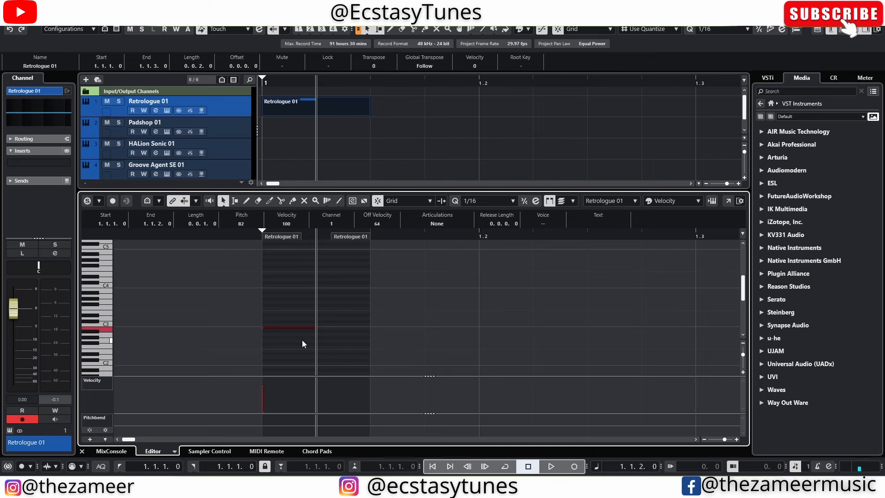
pyautogui.press('Up')
pyautogui.press('h')
# - Shorten the Retrologue part to one sixteenth so it ends with its note
pyautogui.click(446, 119)
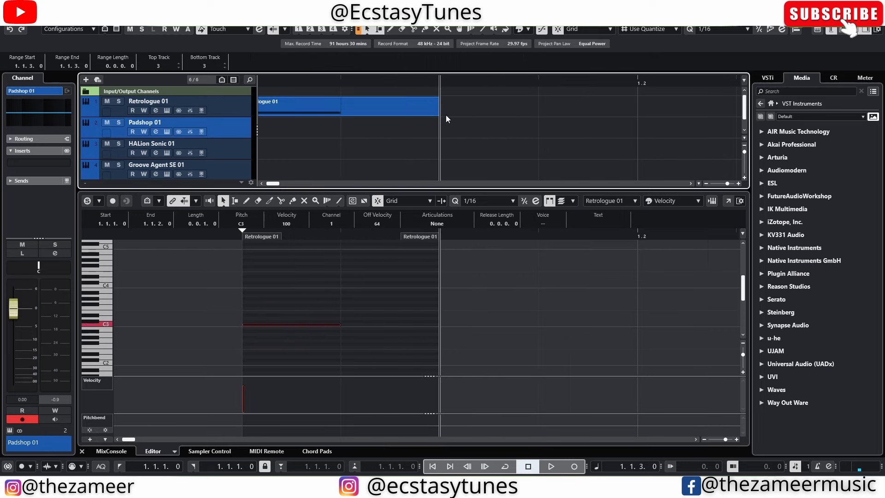
pyautogui.moveTo(437, 113); pyautogui.dragTo(341, 113)
pyautogui.click(350, 115)
pyautogui.press('g')
pyautogui.click(290, 112)
pyautogui.press('.')
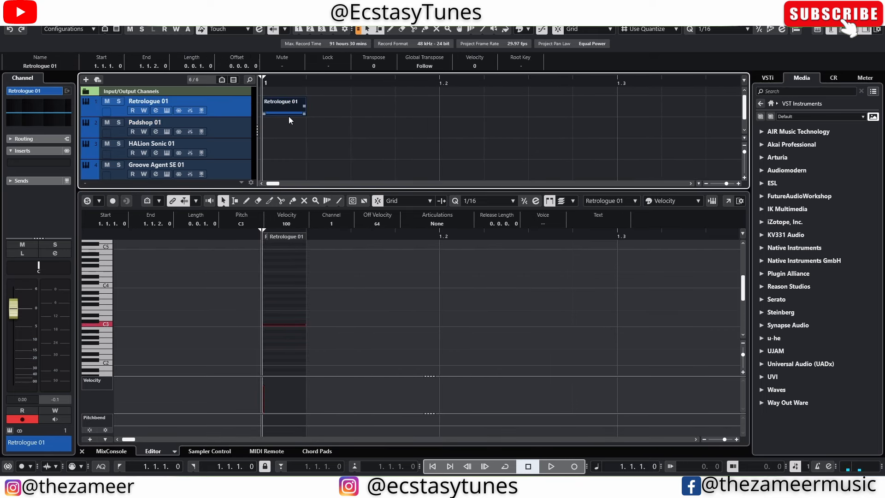
# - Time-stretch the Retrologue part and its note to two bars and stop playback
pyautogui.press('1')
pyautogui.press('1')
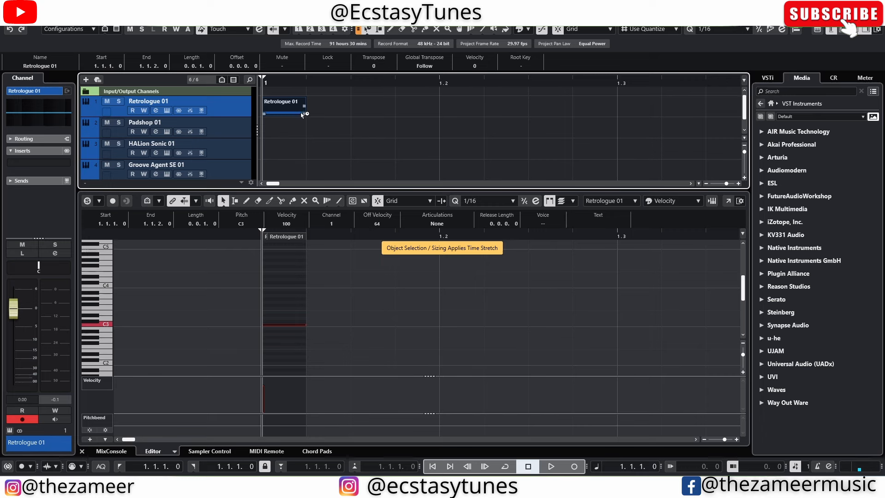
pyautogui.moveTo(303, 114); pyautogui.dragTo(617, 115)
pyautogui.press('g')
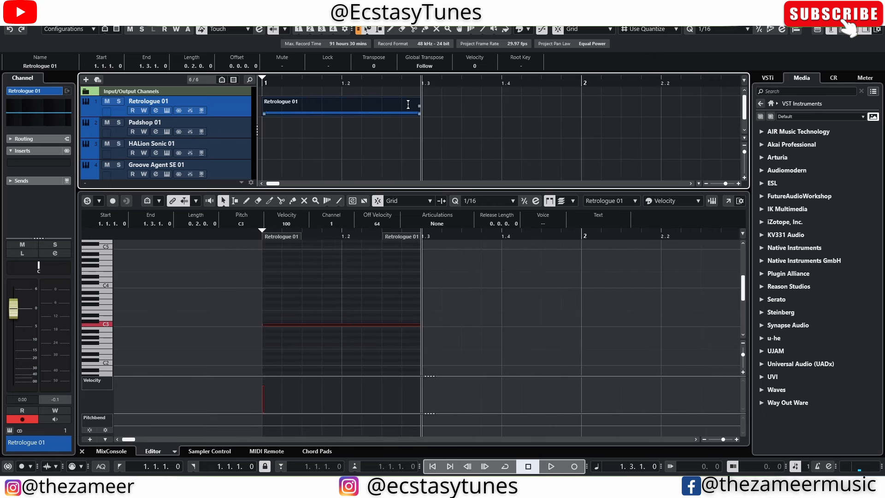
pyautogui.press('g')
pyautogui.moveTo(391, 114); pyautogui.dragTo(523, 114)
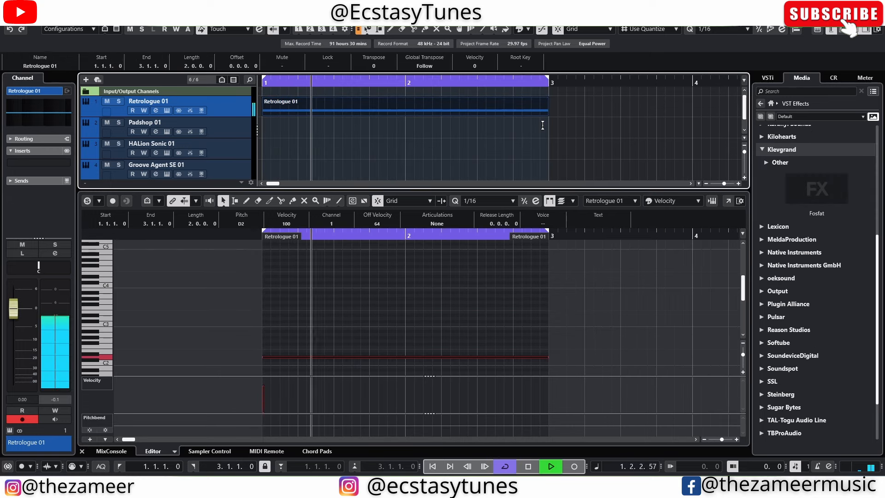
pyautogui.press('space')
# - Insert the Chopper effect from Steinberg's modulation effects on the Padshop track
pyautogui.click(459, 134)
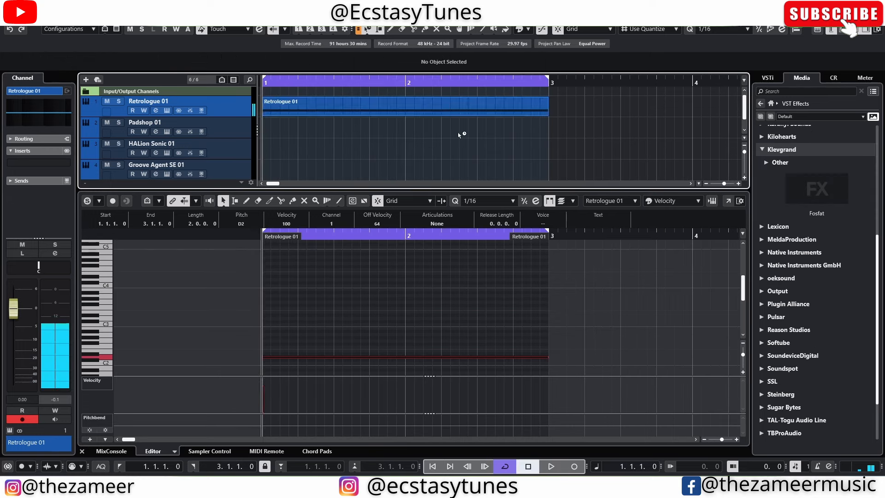
pyautogui.scroll(-1, 664, 138)
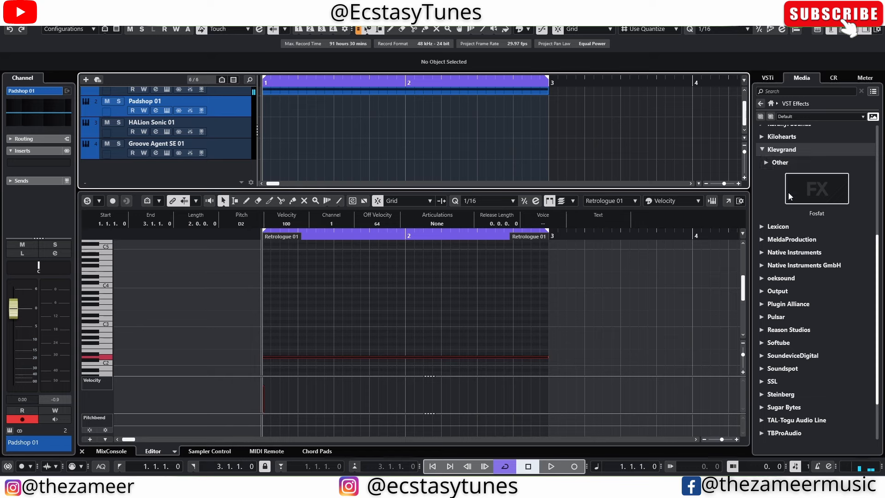
pyautogui.click(762, 149)
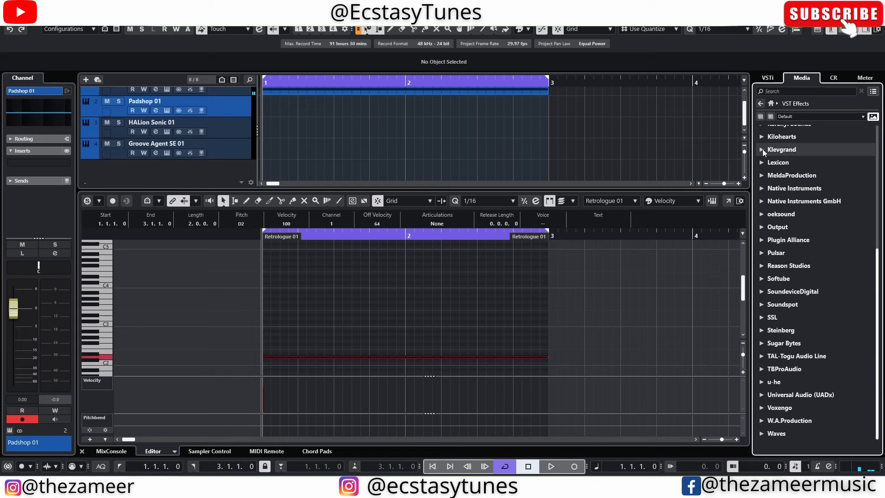
pyautogui.click(776, 330)
pyautogui.scroll(-5, 823, 293)
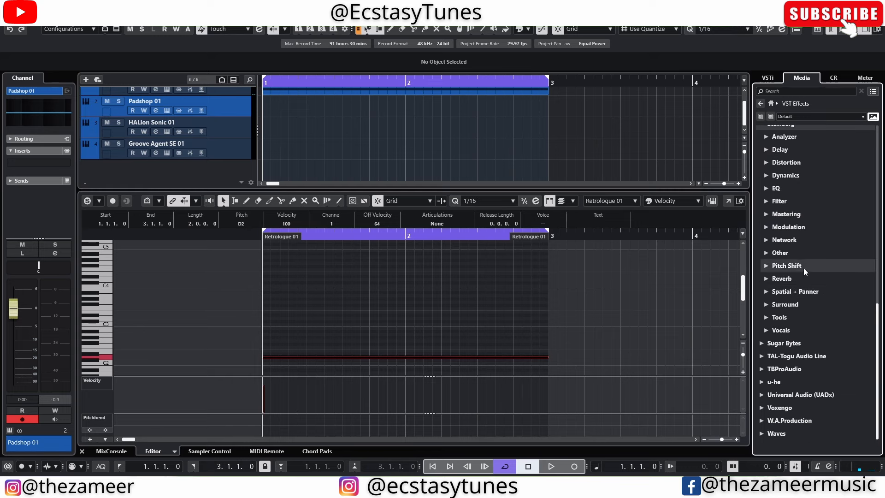
pyautogui.click(763, 228)
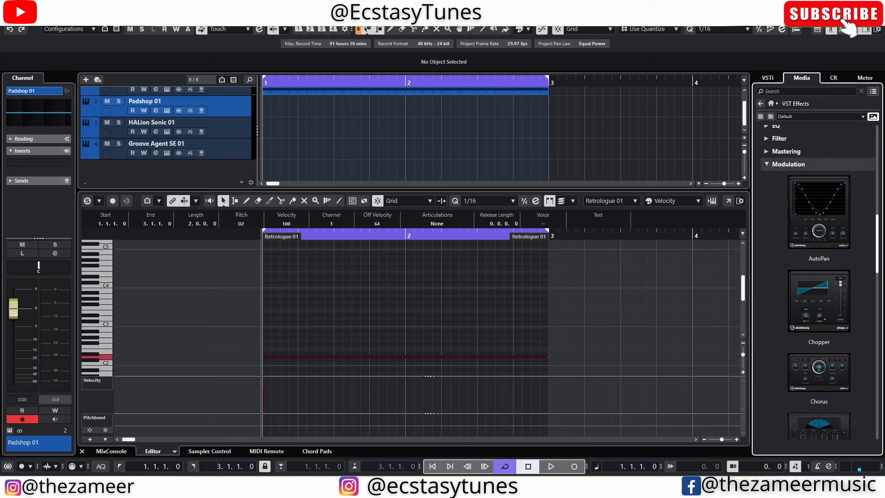
pyautogui.moveTo(819, 300); pyautogui.dragTo(233, 106)
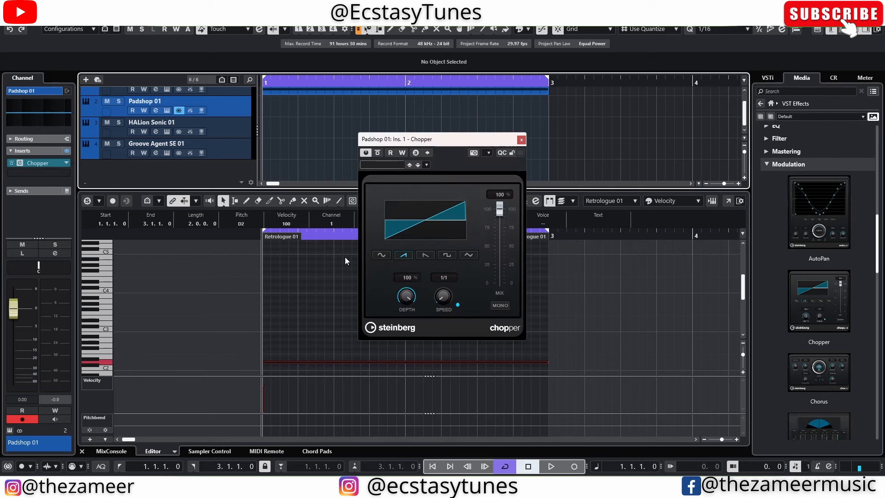
# - Set the Chopper speed to 1/8 on both the Padshop and Retrologue tracks
pyautogui.click(446, 282)
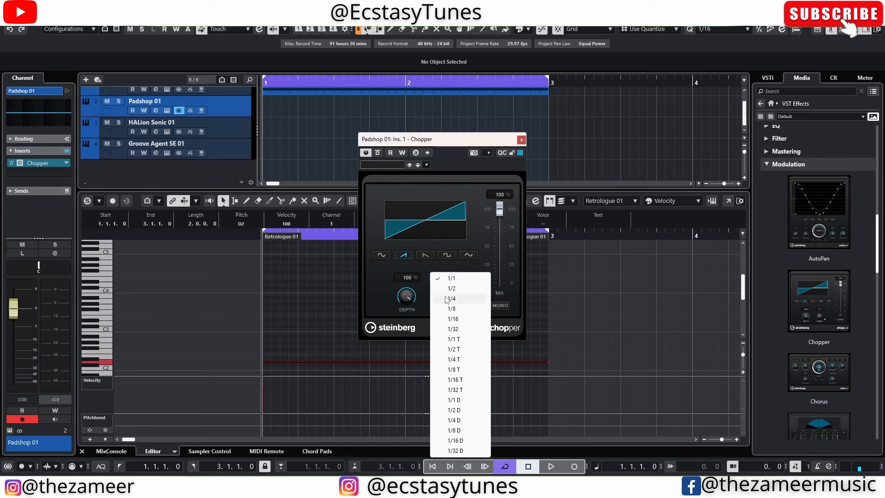
pyautogui.click(453, 309)
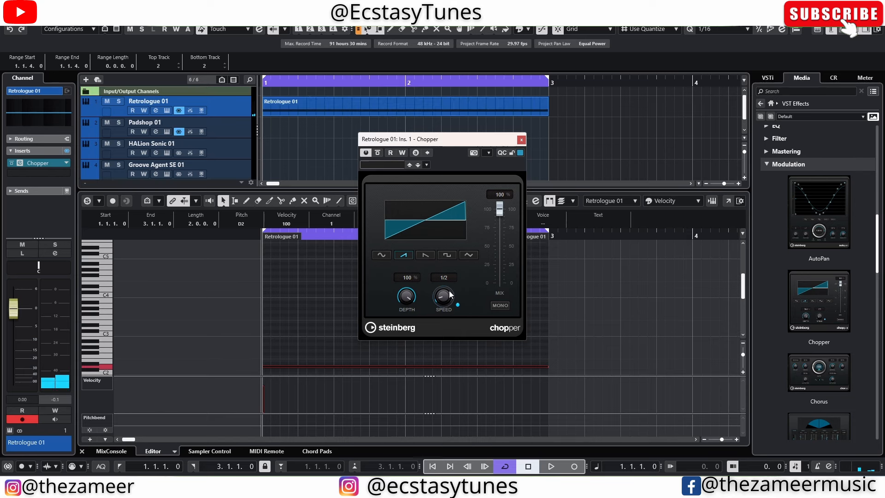
pyautogui.moveTo(448, 291); pyautogui.dragTo(449, 280)
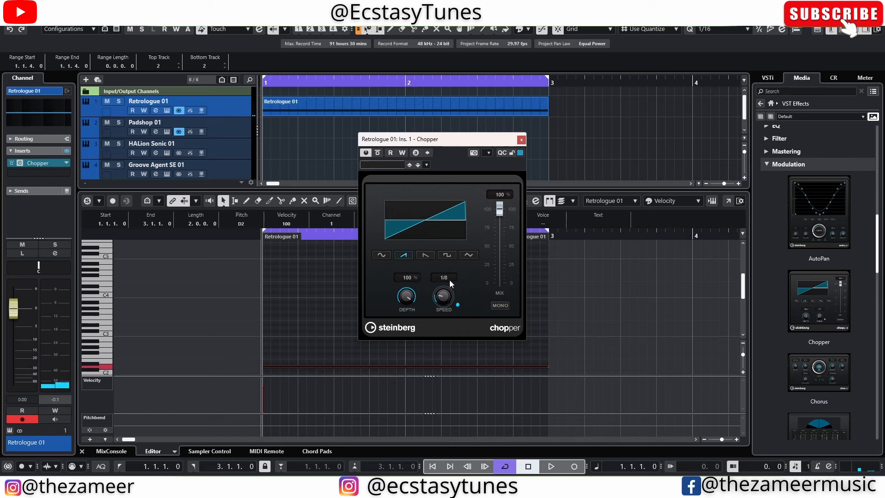
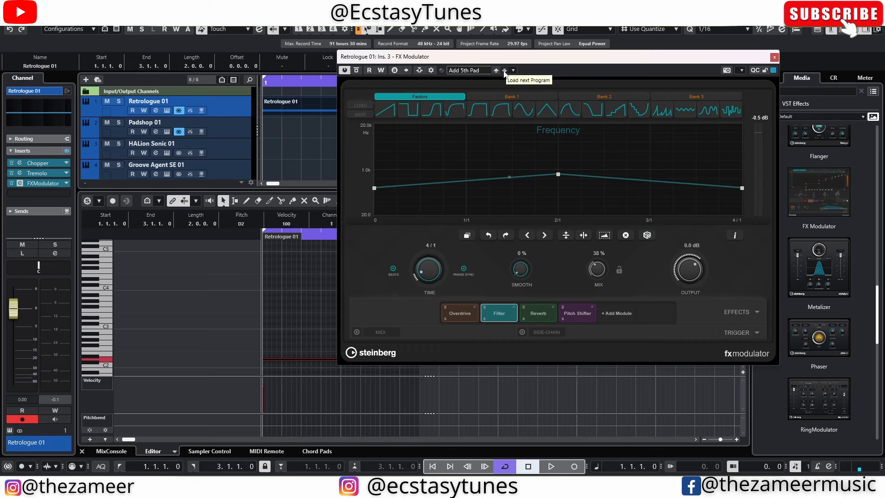
# - Display the modules that can be added in FX Modulator and close its window
pyautogui.click(629, 316)
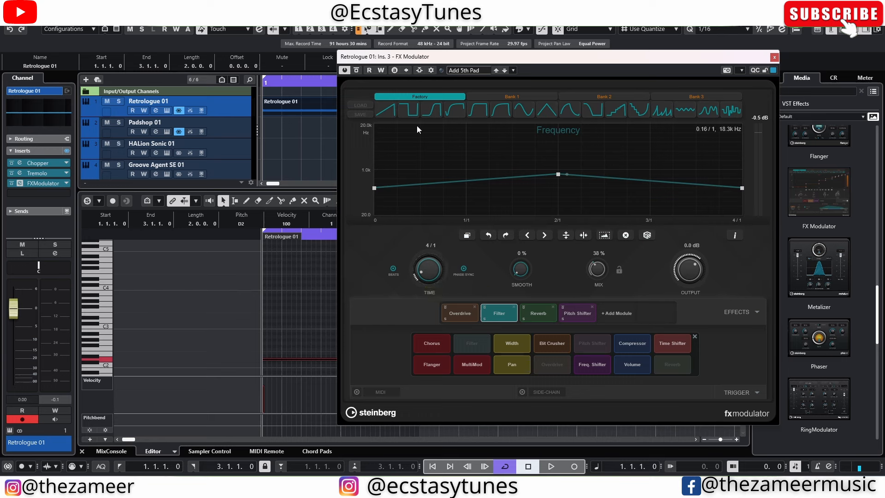
pyautogui.click(775, 59)
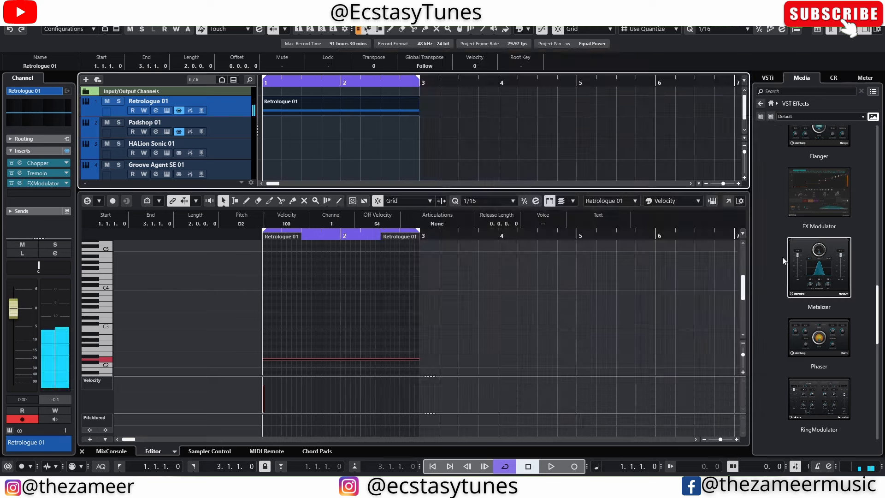
# - Search the VST effects for "loop" and insert LoopMash FX on the Retrologue track, keeping its window clear of the inserts
pyautogui.scroll(-5, 782, 256)
pyautogui.click(792, 92)
pyautogui.write('loop')
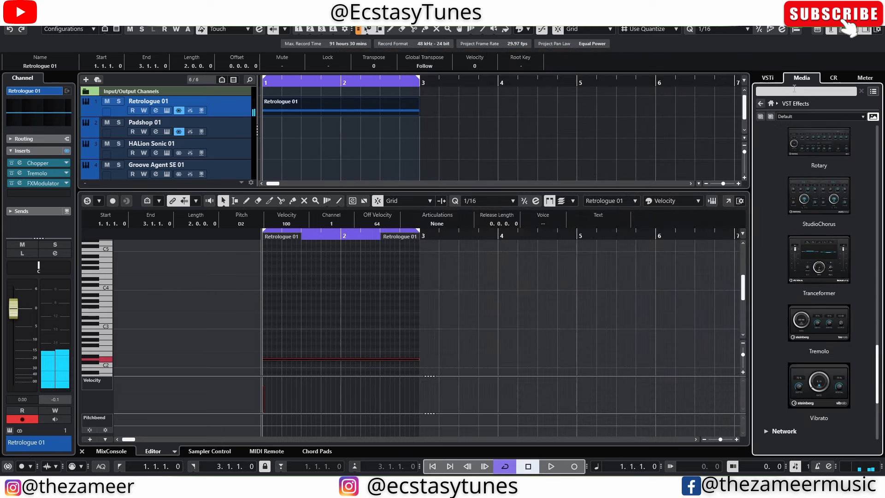
pyautogui.doubleClick(820, 148)
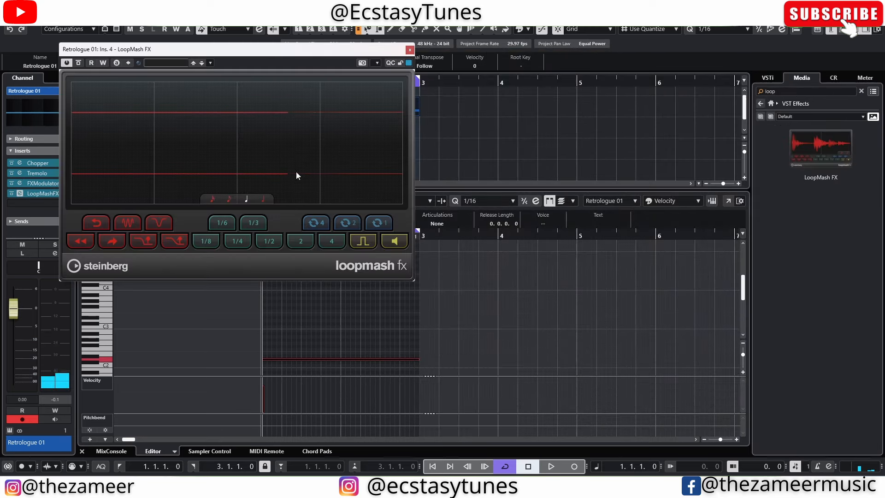
pyautogui.moveTo(293, 52); pyautogui.dragTo(655, 167)
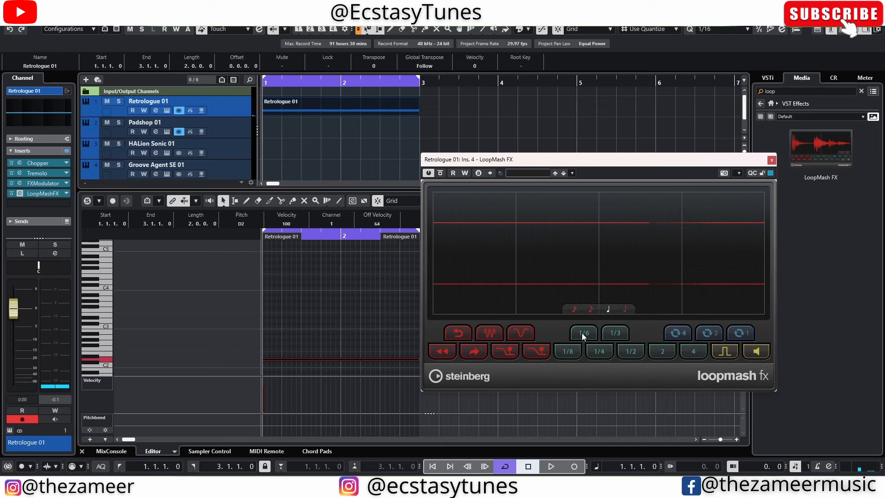
# - Play the Retrologue part and audition LoopMash FX's 1/3, 1/4, red and yellow performance effects
pyautogui.press('space')
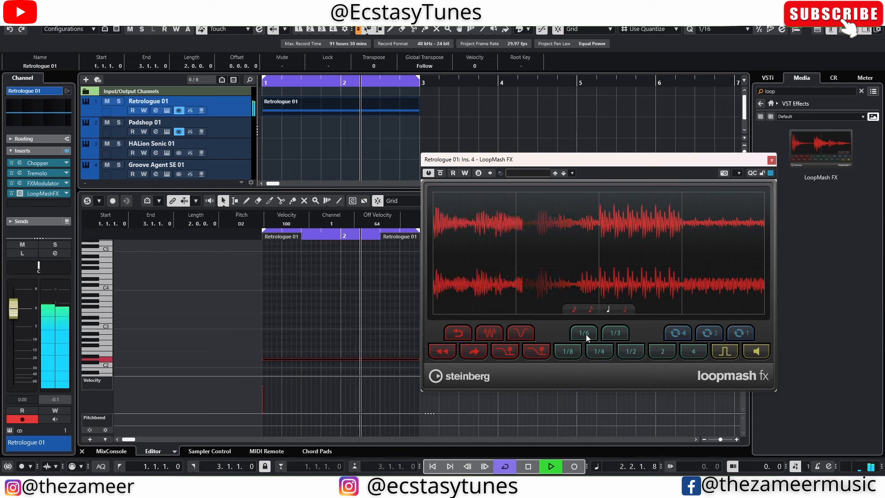
pyautogui.click(610, 331)
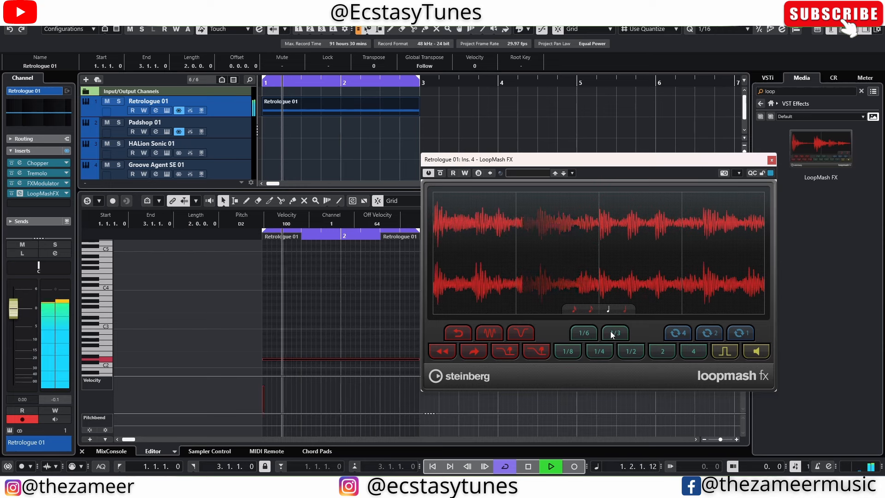
pyautogui.click(604, 354)
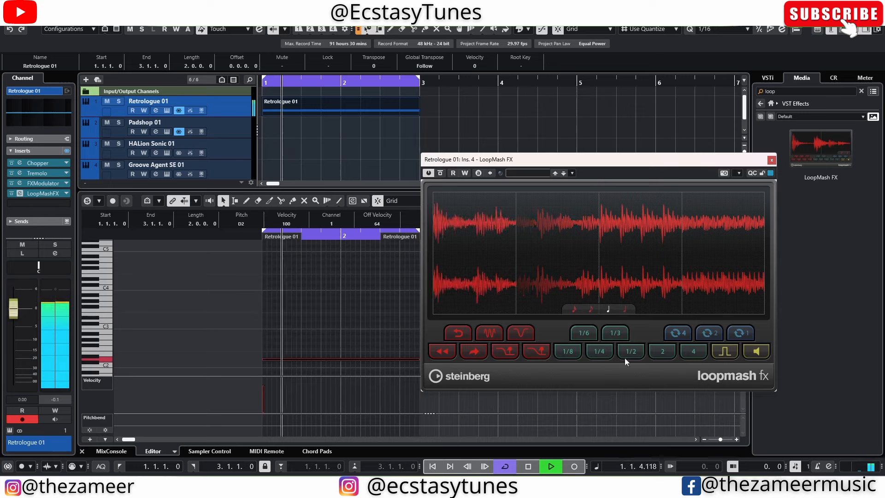
pyautogui.click(547, 353)
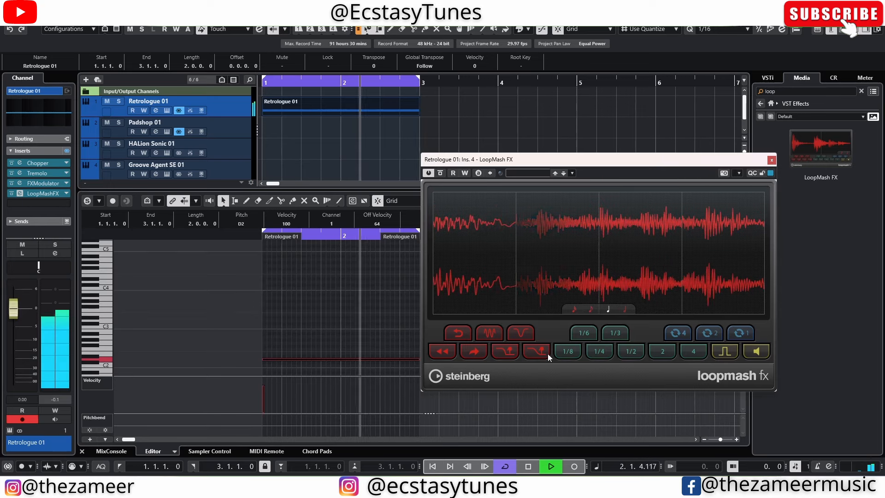
pyautogui.click(528, 332)
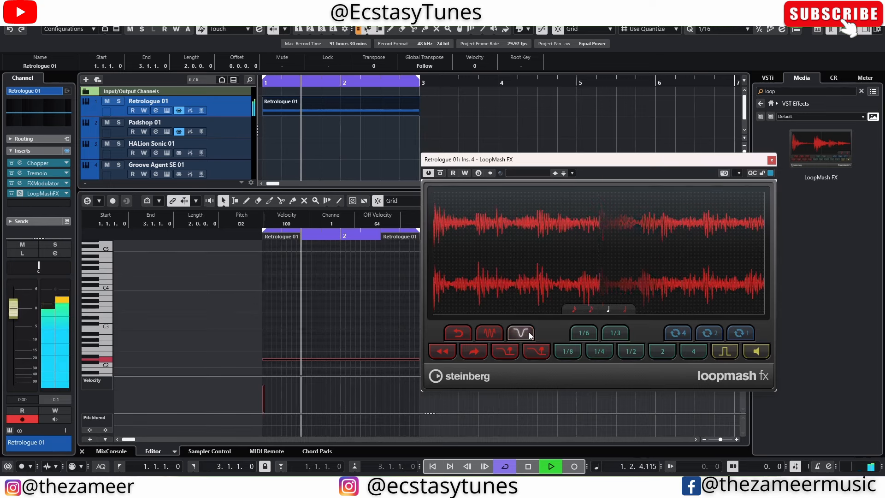
pyautogui.click(487, 333)
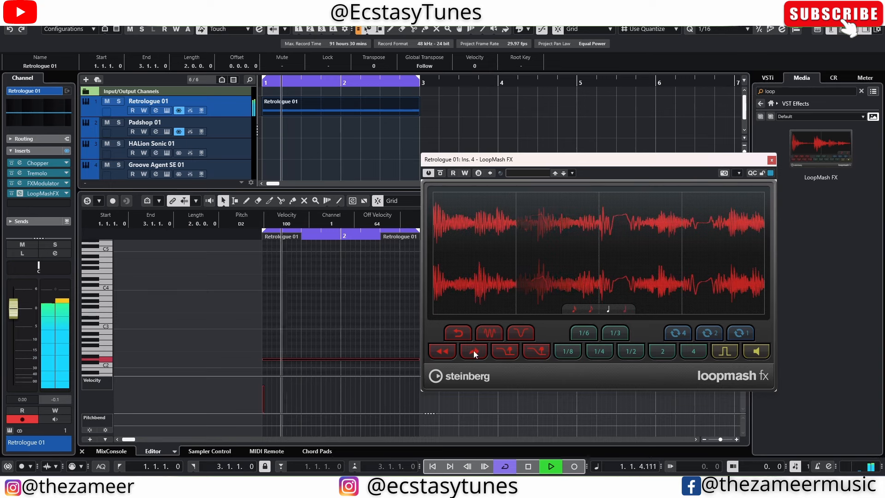
pyautogui.click(474, 351)
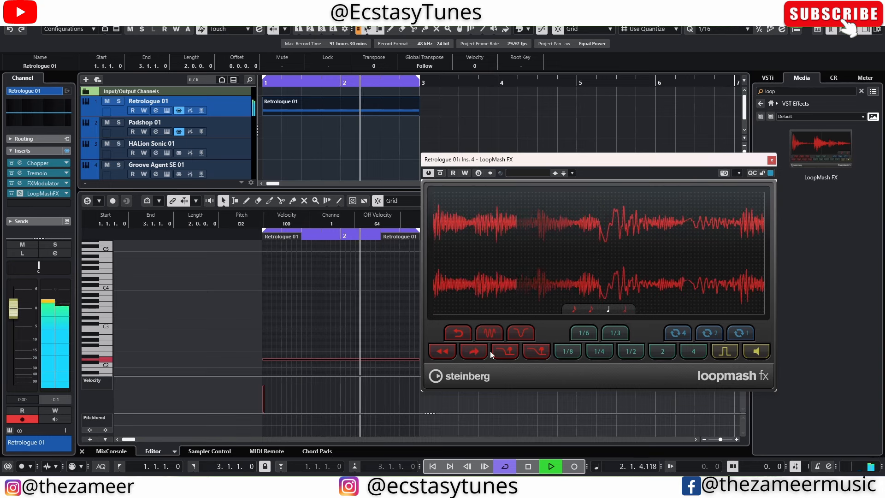
pyautogui.click(444, 353)
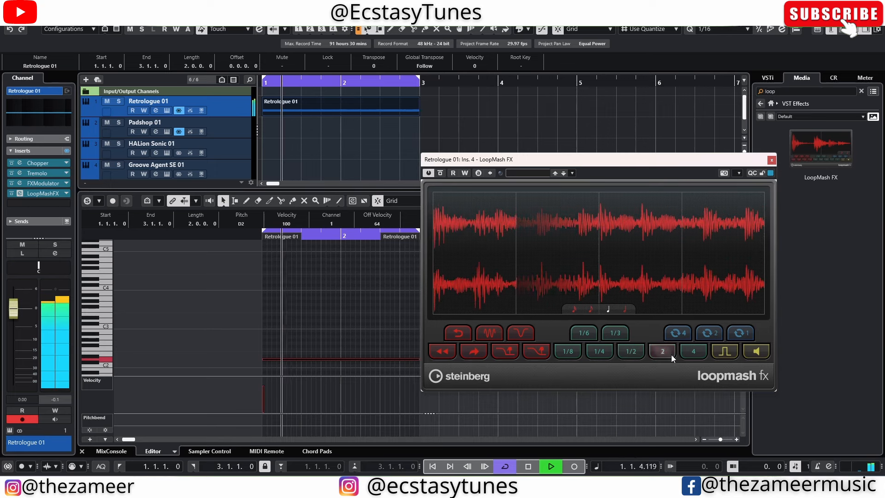
pyautogui.click(726, 353)
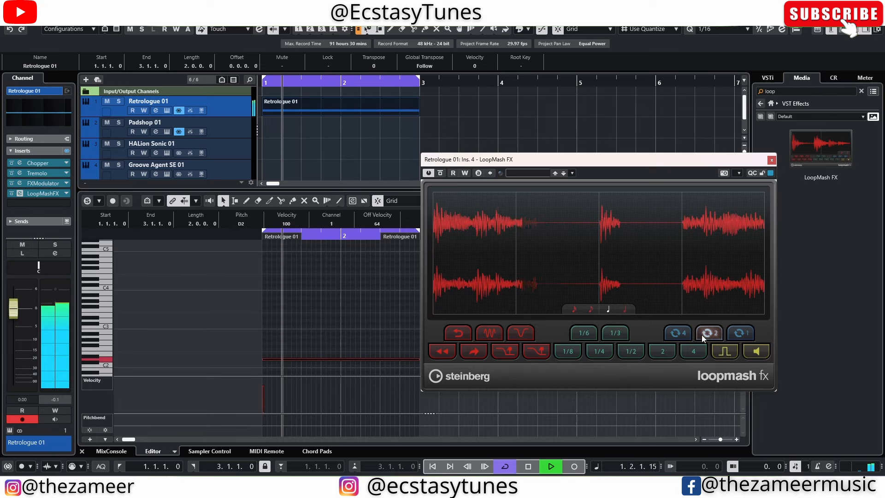
# - Set LoopMash FX's slice note value to eighth notes and restart playback
pyautogui.click(591, 309)
pyautogui.press('space')
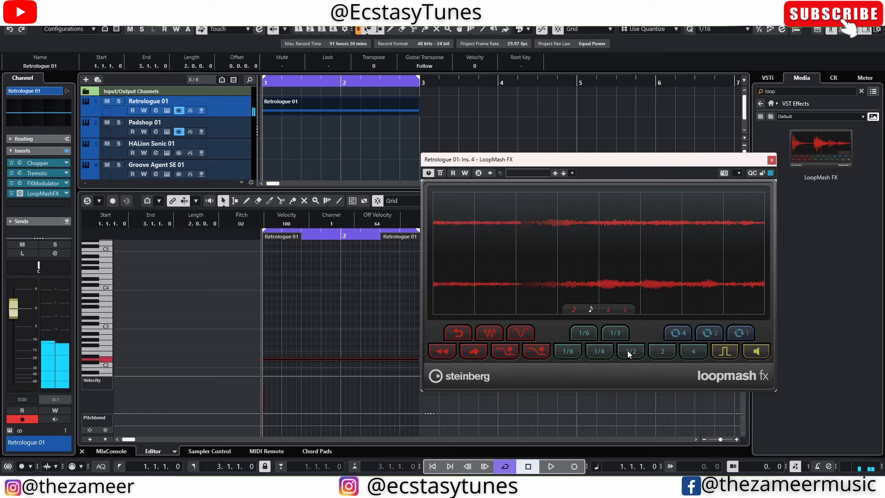
pyautogui.press('space')
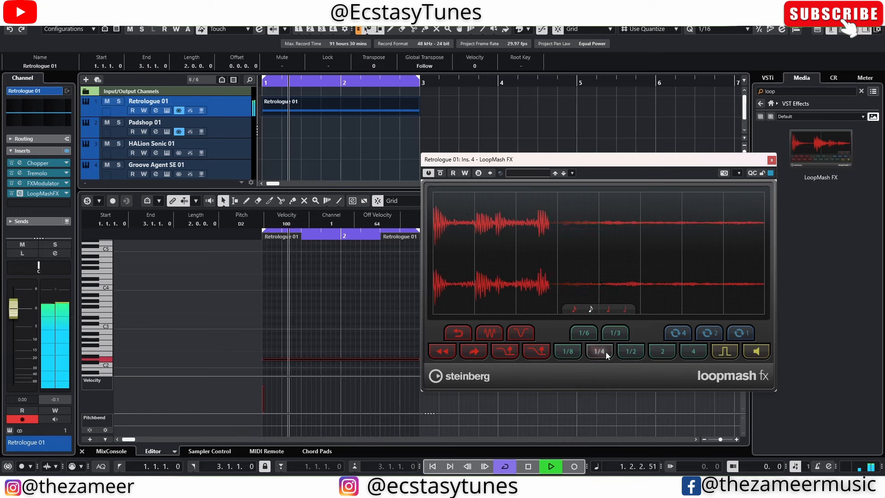
# - Set LoopMash FX's slices to sixteenth notes, audition the 1/4, 1/2, 1/3 and 1/6 divisions, and stop playback
pyautogui.click(574, 309)
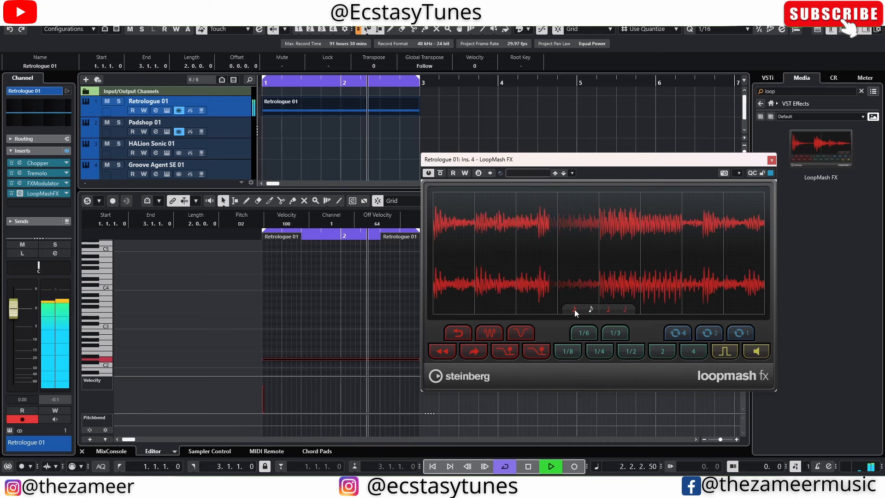
pyautogui.click(596, 352)
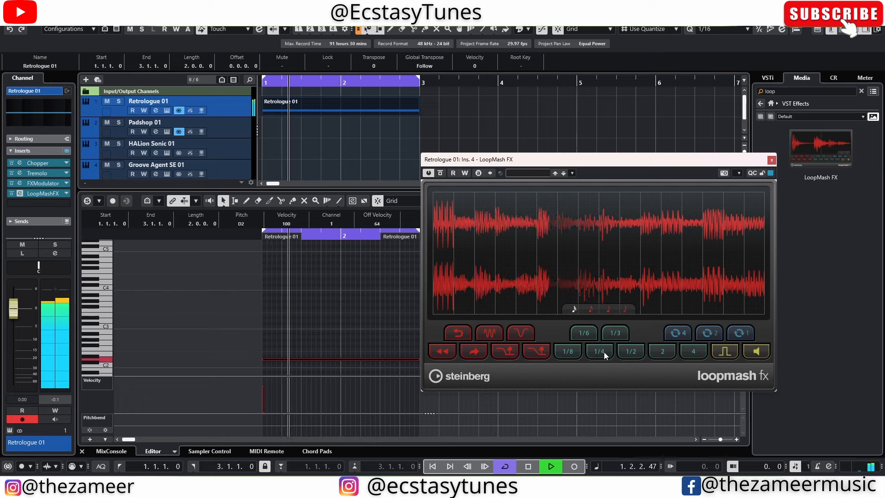
pyautogui.click(630, 352)
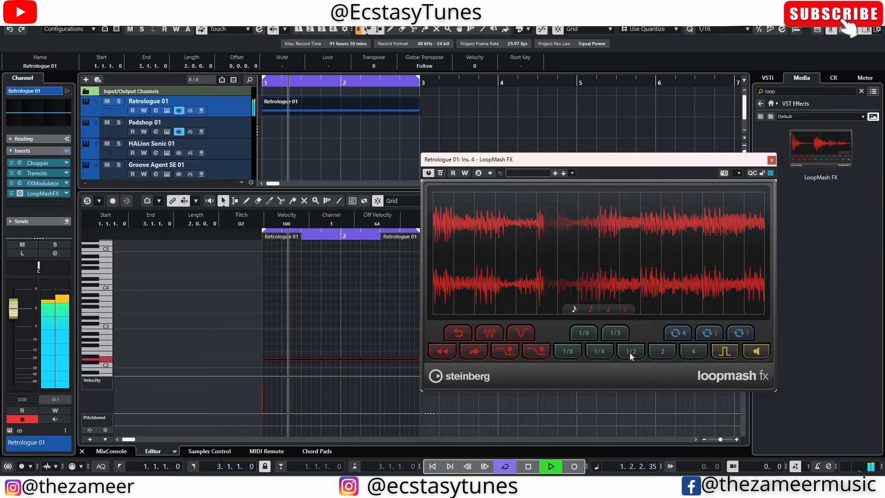
pyautogui.click(613, 333)
pyautogui.click(589, 334)
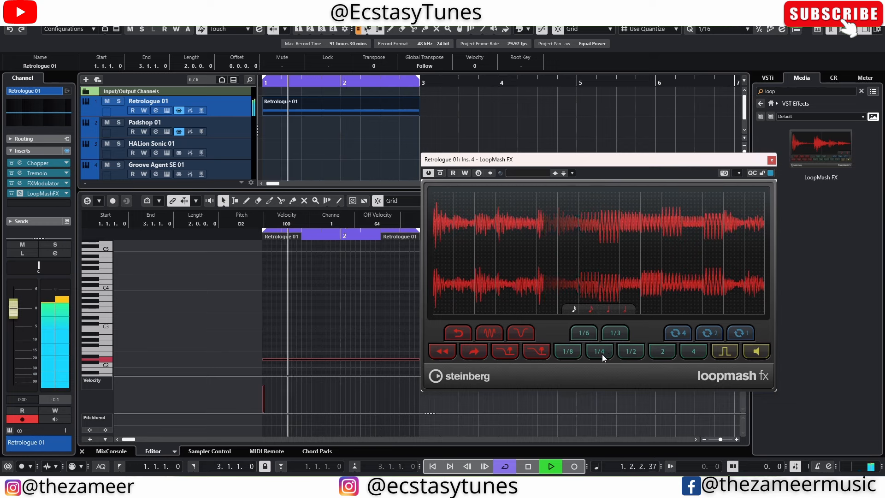
pyautogui.click(599, 353)
pyautogui.click(498, 130)
pyautogui.click(500, 160)
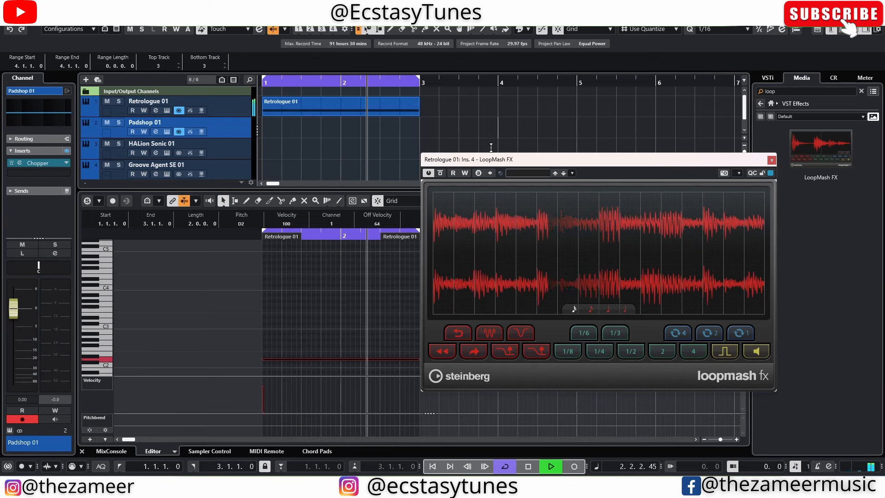
pyautogui.press('space')
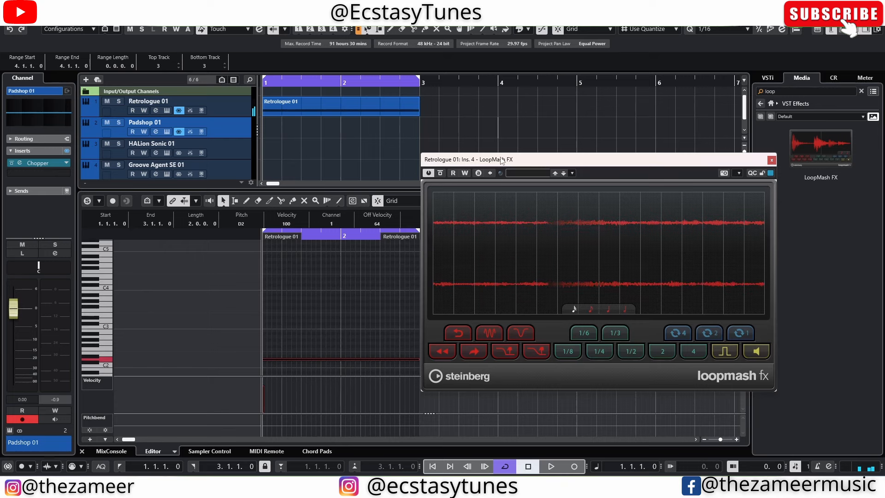
# - Search the VST effects for "vocalch" and insert VocalChain on the Retrologue track, keeping its window clear of the inserts
pyautogui.click(860, 91)
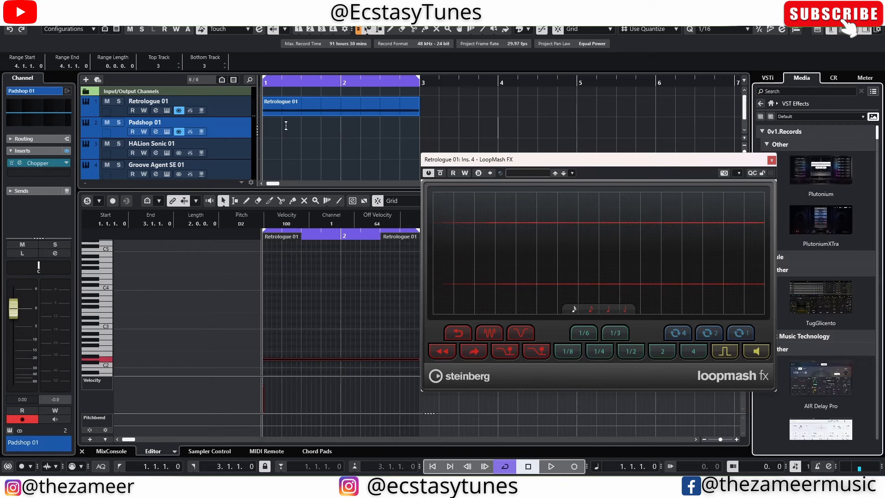
pyautogui.click(249, 108)
pyautogui.click(435, 148)
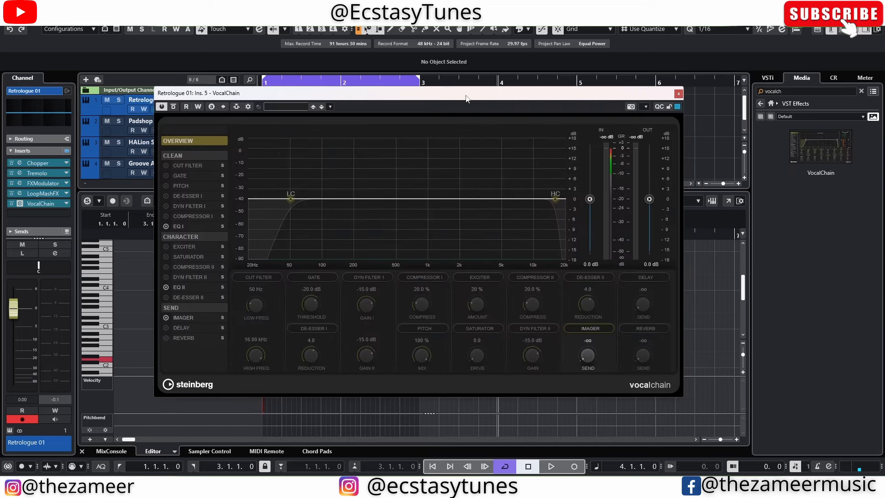
pyautogui.moveTo(462, 96); pyautogui.dragTo(502, 94)
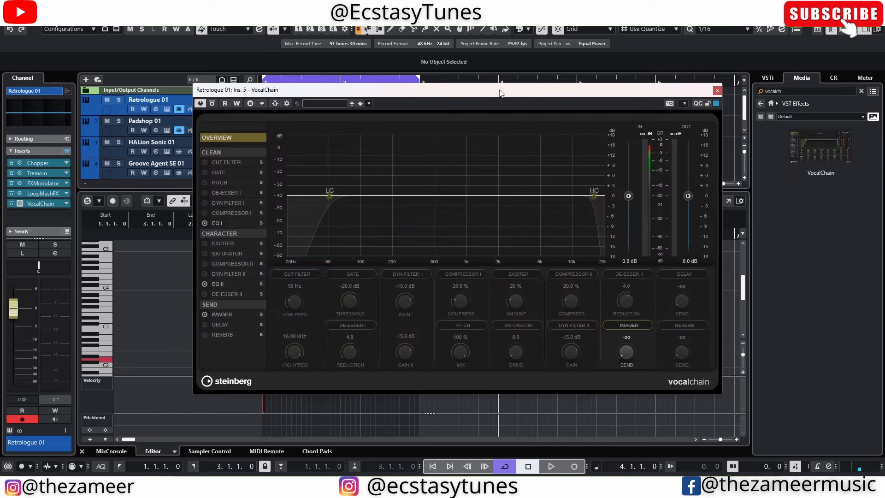
# - Enable VocalChain's Cut Filter, Gate and Pitch modules, display the Pitch settings, and close its window
pyautogui.click(219, 161)
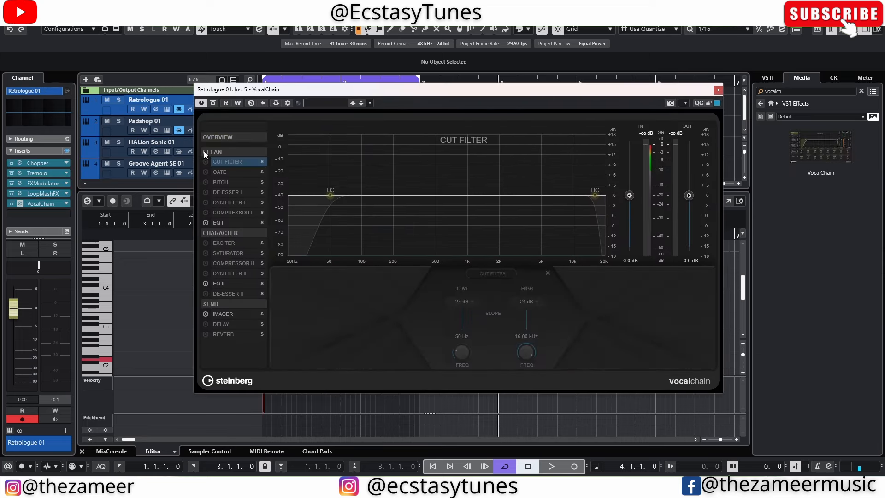
pyautogui.click(205, 161)
pyautogui.click(205, 173)
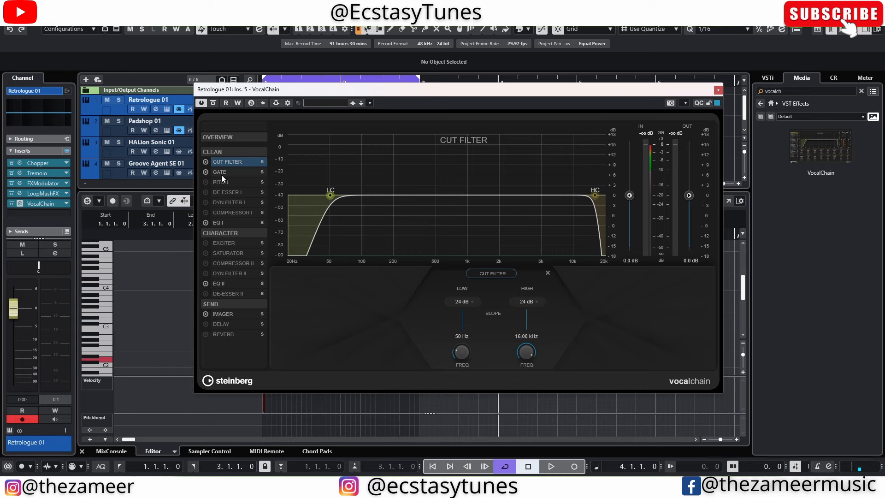
pyautogui.click(221, 175)
pyautogui.click(233, 183)
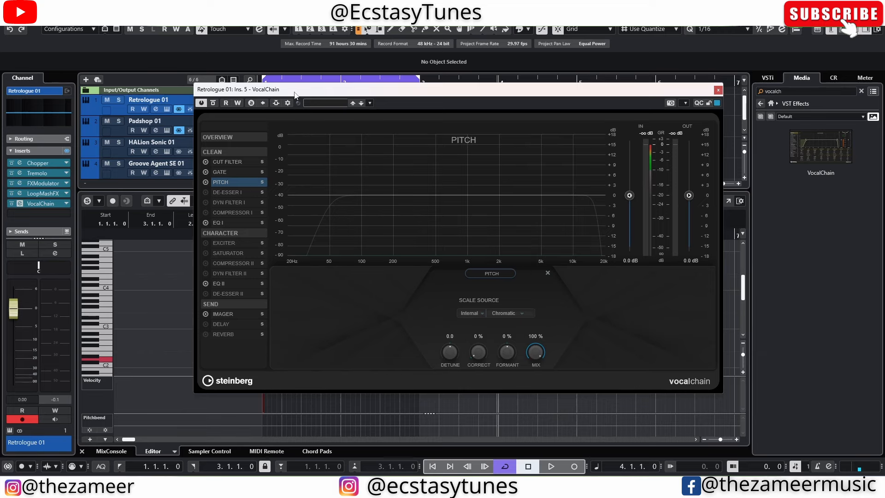
pyautogui.moveTo(295, 94)
pyautogui.mouseDown()
pyautogui.moveTo(313, 93)
pyautogui.moveTo(304, 93)
pyautogui.mouseUp()
pyautogui.click(727, 90)
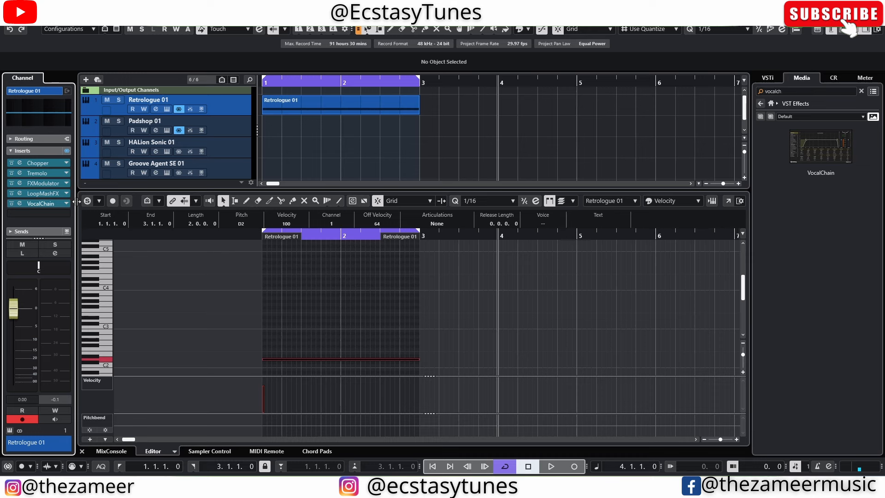
pyautogui.click(52, 204)
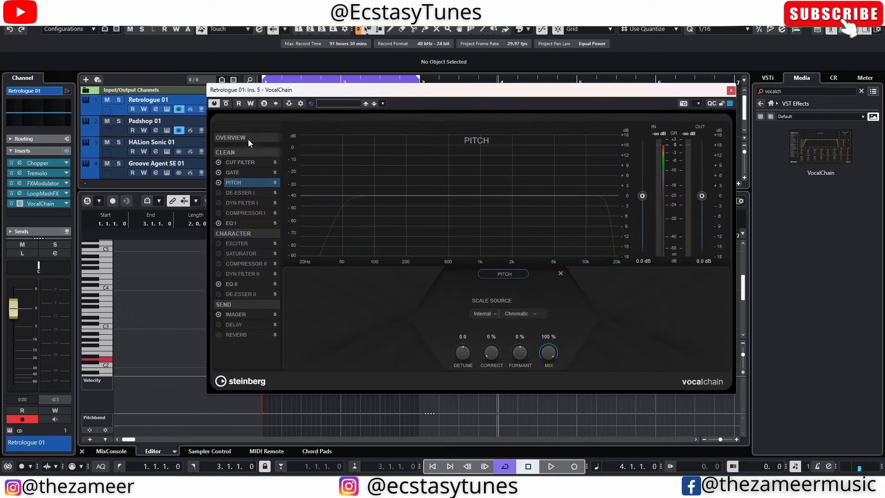
pyautogui.moveTo(439, 91); pyautogui.dragTo(479, 99)
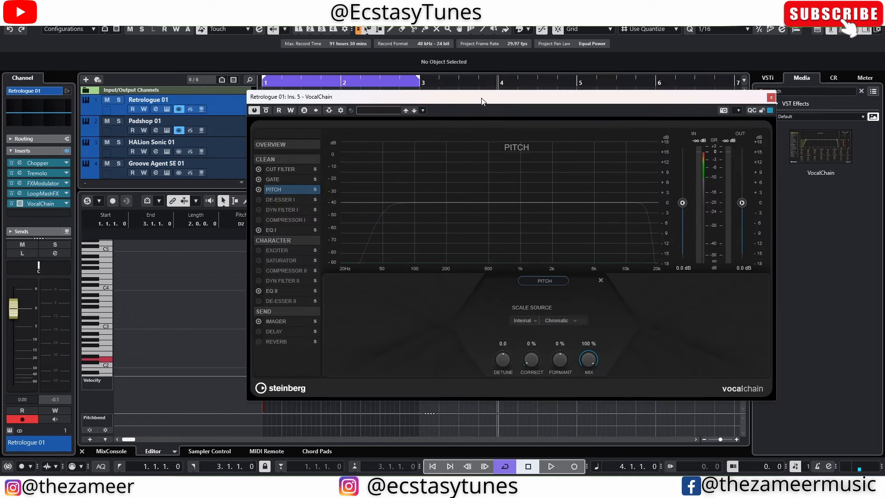
pyautogui.click(770, 98)
# - Search the VST effects for "freq" and insert the Frequency EQ below VocalChain on the Retrologue track
pyautogui.click(55, 213)
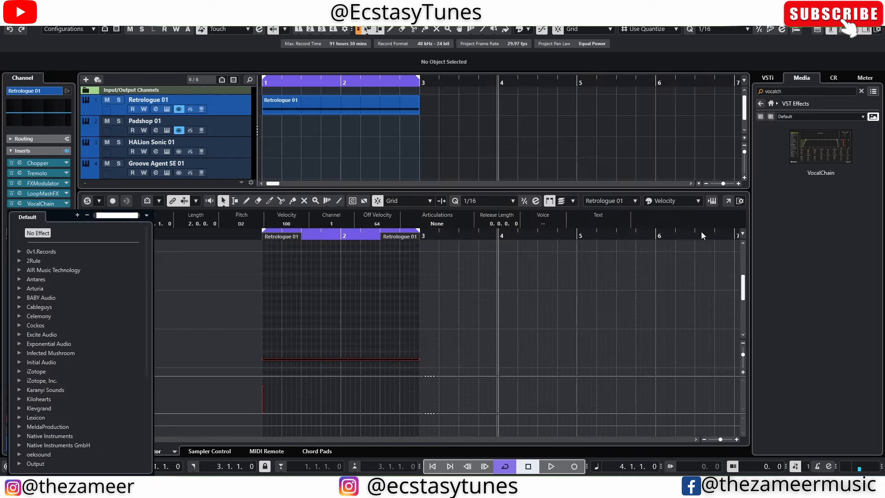
pyautogui.click(785, 91)
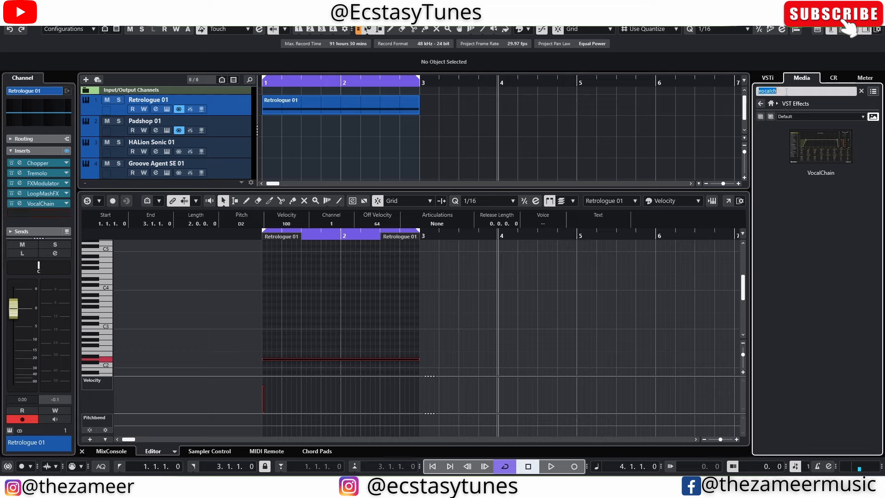
pyautogui.write('fre')
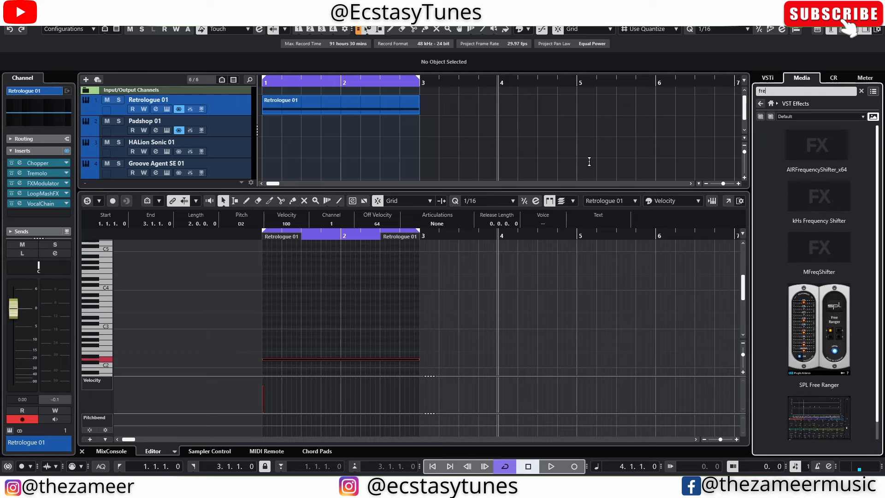
pyautogui.write('q')
pyautogui.moveTo(820, 306); pyautogui.dragTo(43, 217)
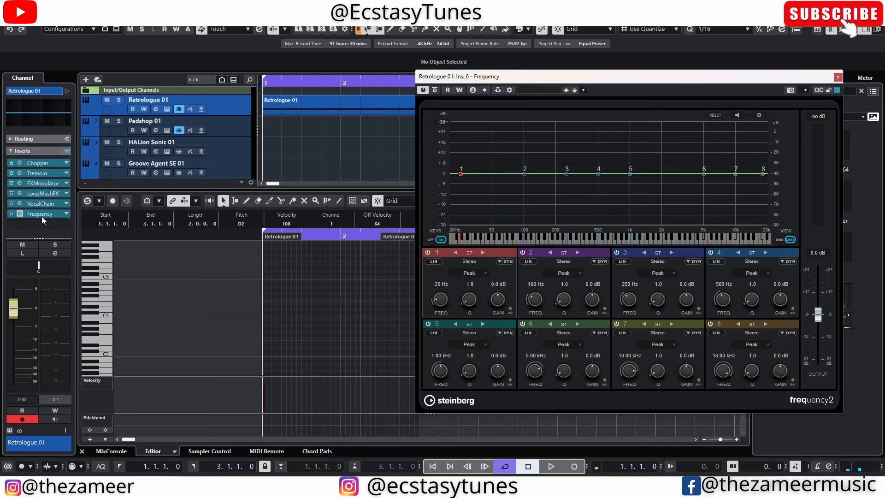
# - Enable linear (LIN) mode for band 1 in the Frequency EQ and close its window
pyautogui.moveTo(604, 77); pyautogui.dragTo(451, 78)
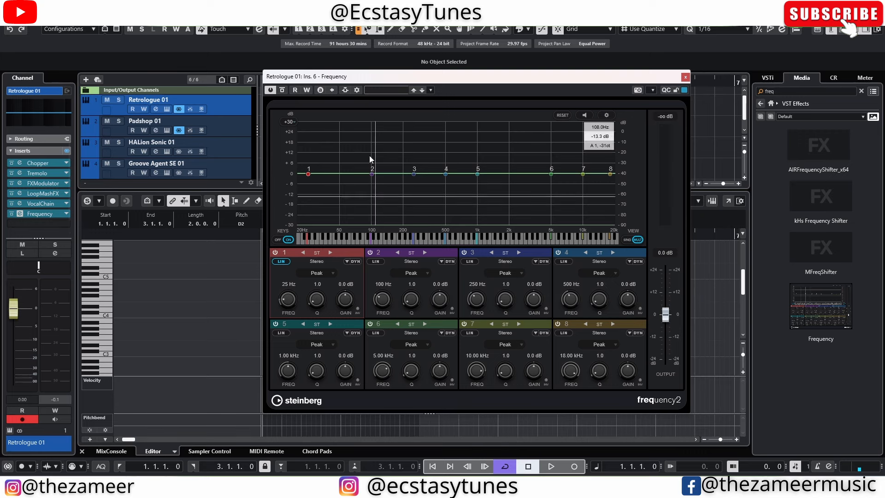
pyautogui.moveTo(408, 75); pyautogui.dragTo(461, 71)
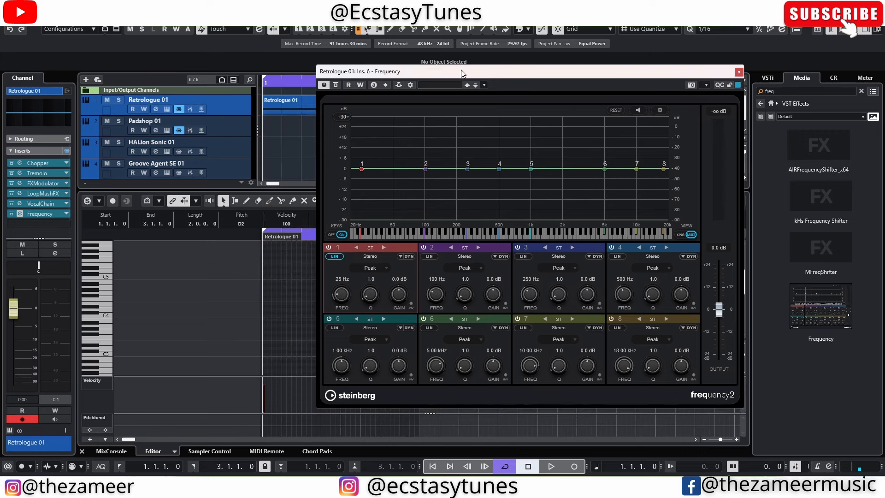
pyautogui.click(739, 72)
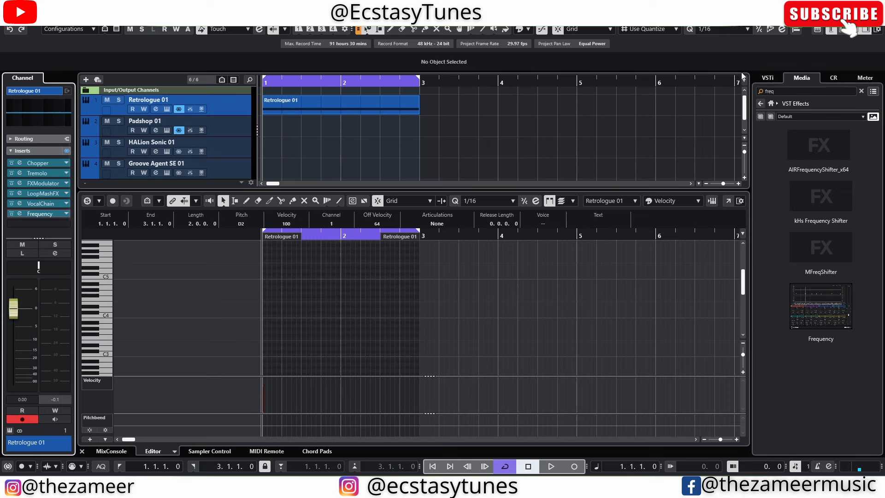
# - Reopen Frequency and lower band 3 to -9.8 dB at 267 Hz, band 5 to -4.2 dB at 1.02 kHz, and band 6 slightly
pyautogui.click(20, 213)
pyautogui.moveTo(467, 168); pyautogui.dragTo(470, 185)
pyautogui.moveTo(531, 169); pyautogui.dragTo(532, 176)
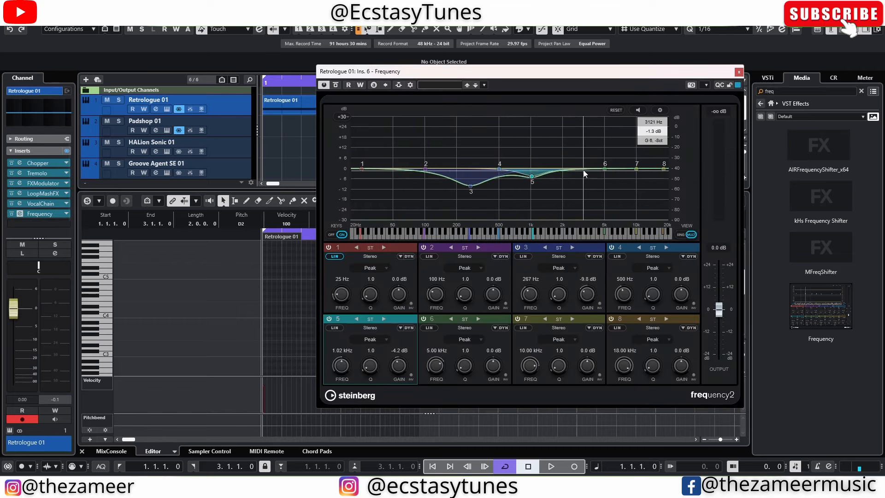
pyautogui.moveTo(605, 169); pyautogui.dragTo(604, 177)
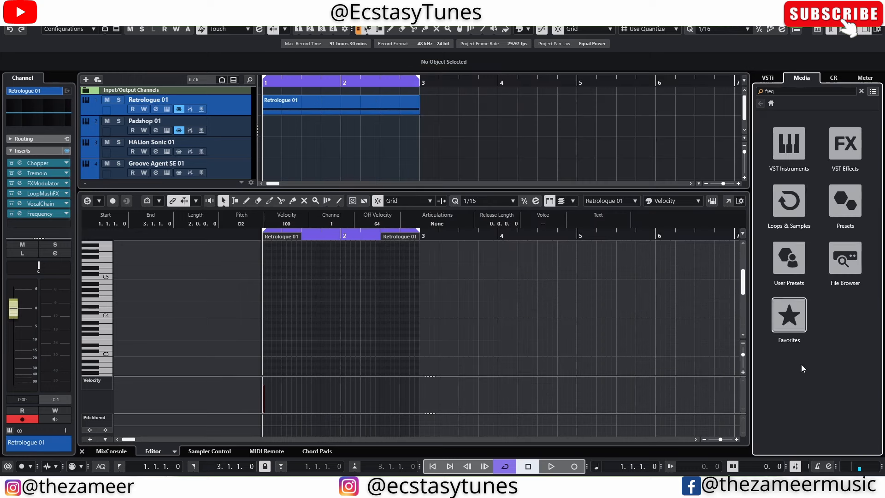
# - Open SuperVision from the Control Room inserts, split its lower module horizontally to add a Level meter beneath, and close the plug-in window
pyautogui.click(832, 78)
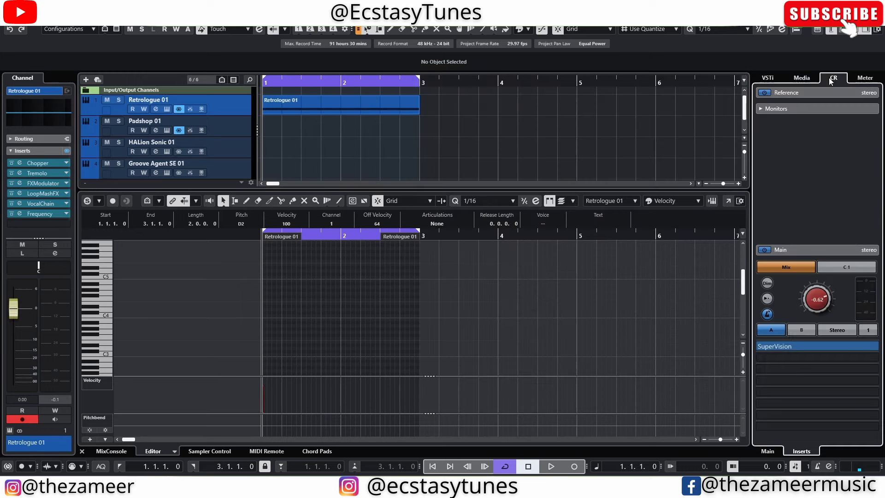
pyautogui.click(790, 347)
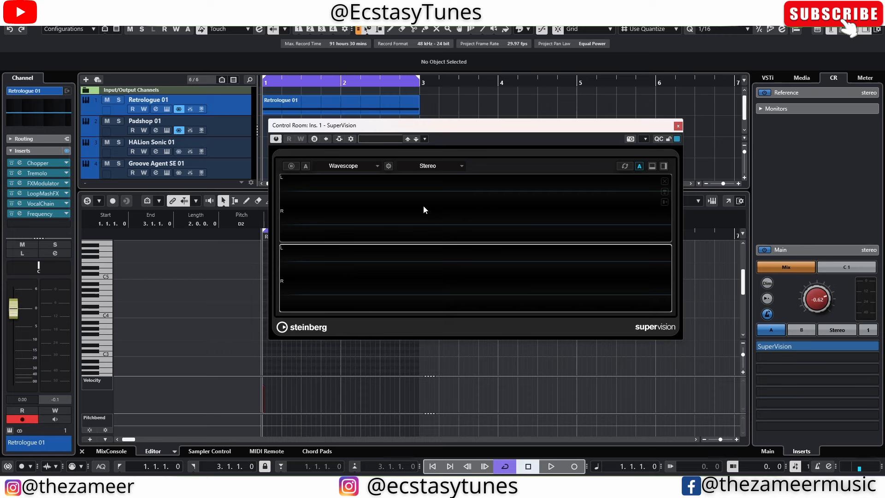
pyautogui.click(652, 166)
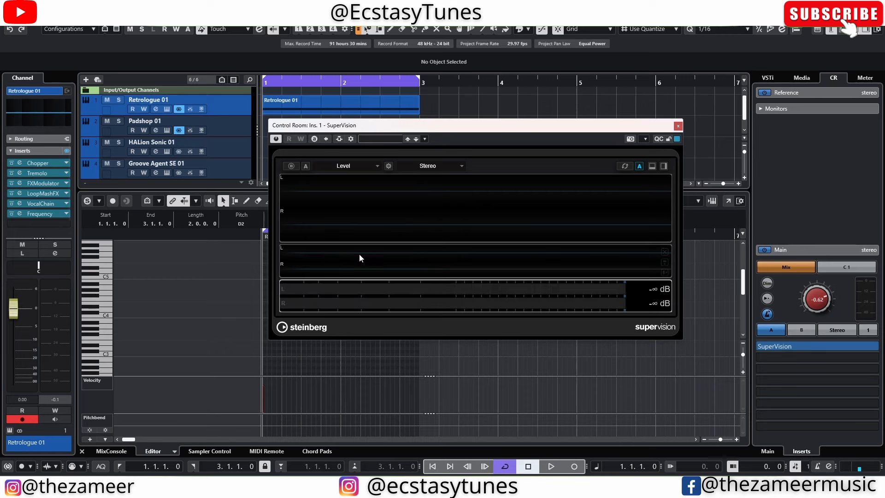
pyautogui.click(640, 165)
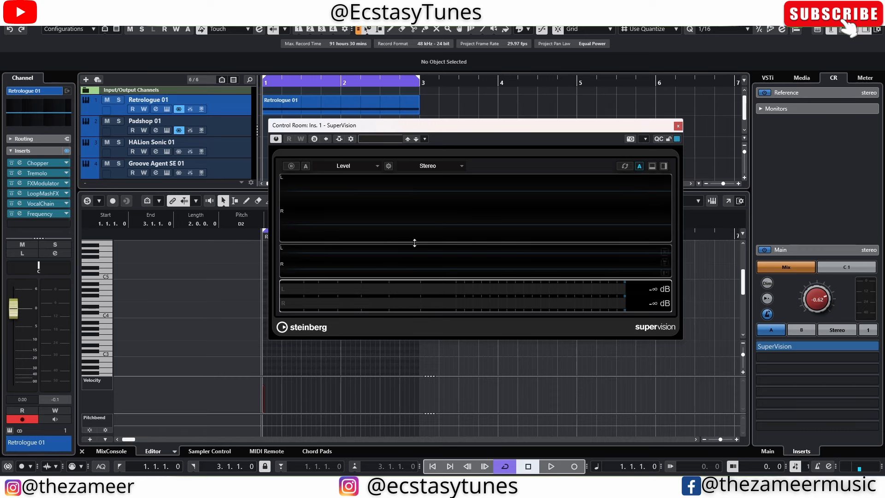
pyautogui.click(678, 125)
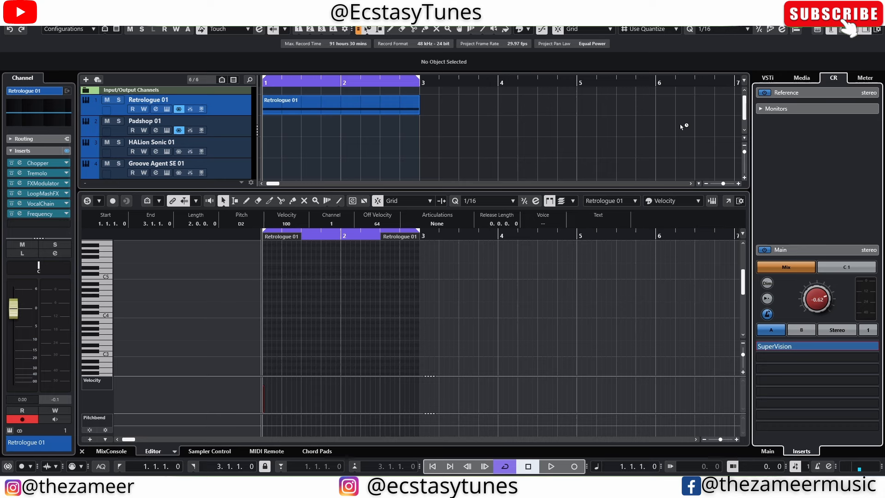
pyautogui.click(482, 124)
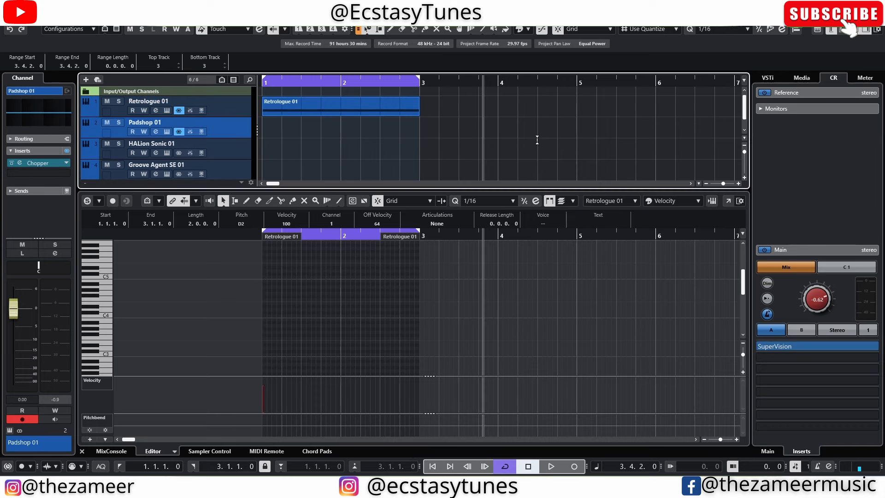